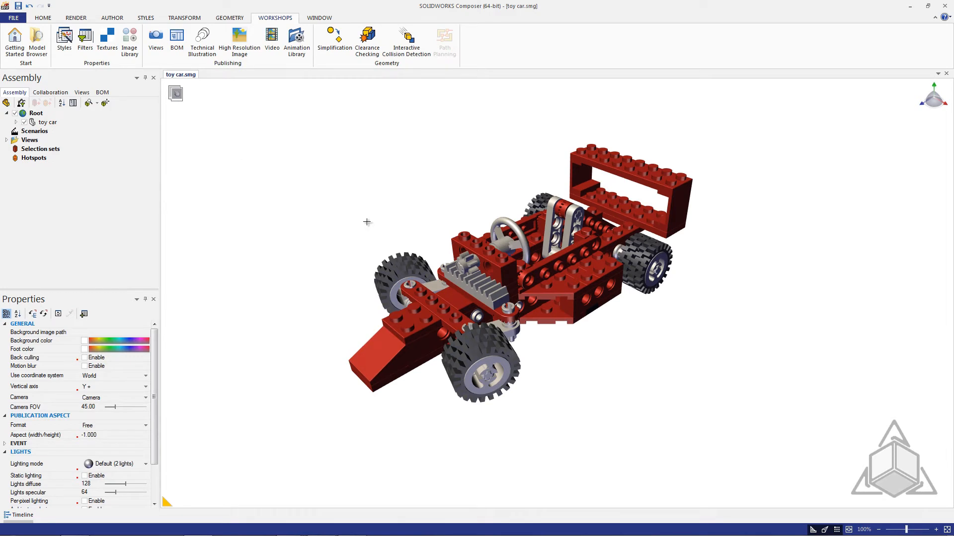
# Step: Look through the file's saved views, collaboration items and assembly structure
pyautogui.click(82, 93)
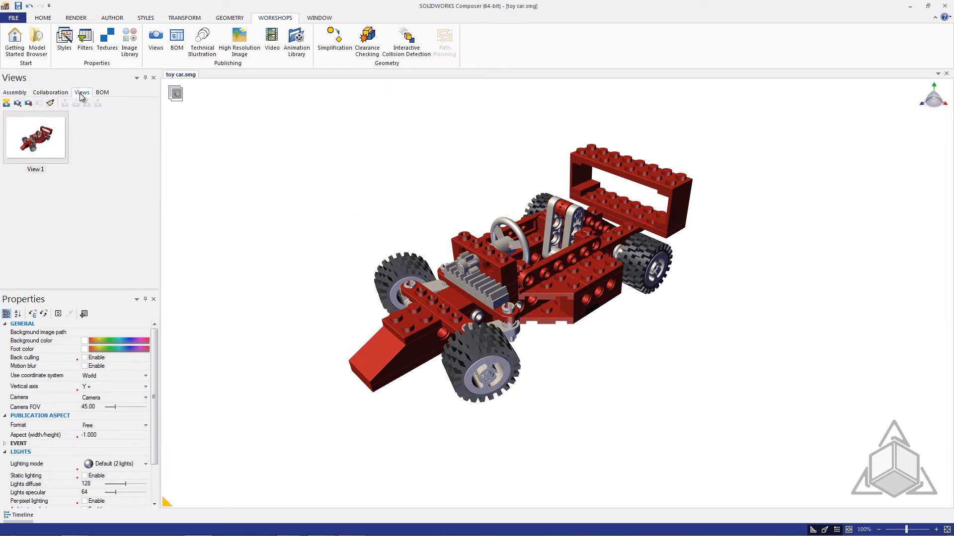
pyautogui.click(15, 92)
pyautogui.click(51, 93)
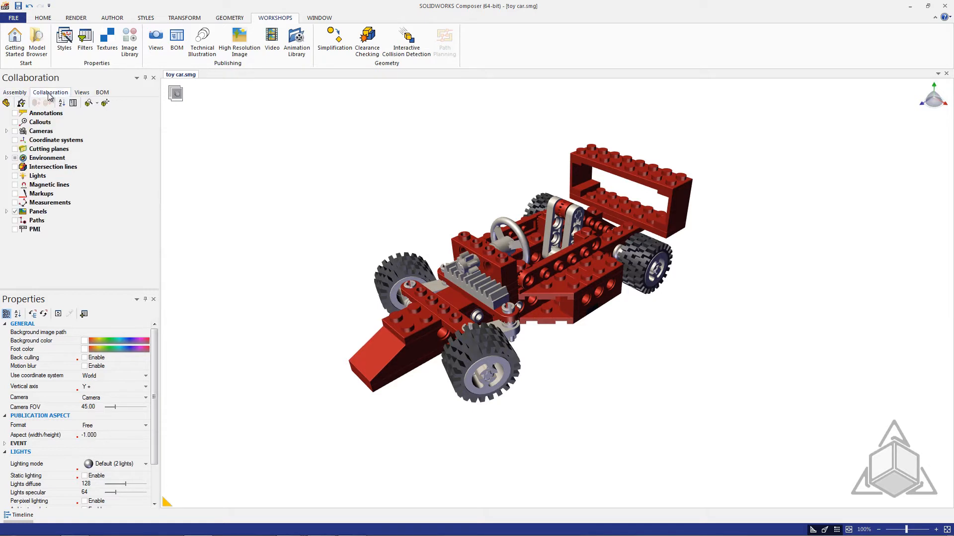
pyautogui.click(82, 93)
pyautogui.click(20, 94)
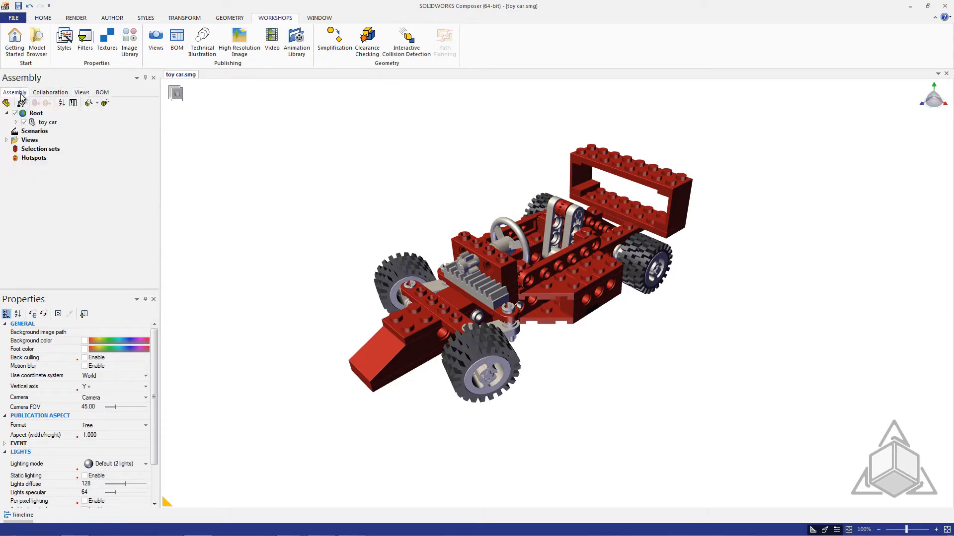
# Step: Expand the toy car assembly, collapse its tail group, and examine the properties of a wheel and a front tire
pyautogui.click(16, 121)
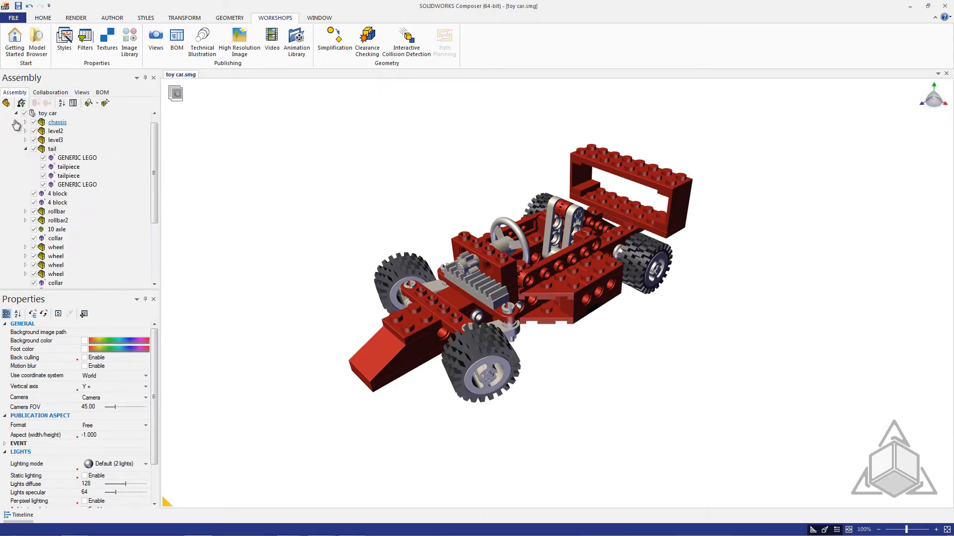
pyautogui.click(26, 150)
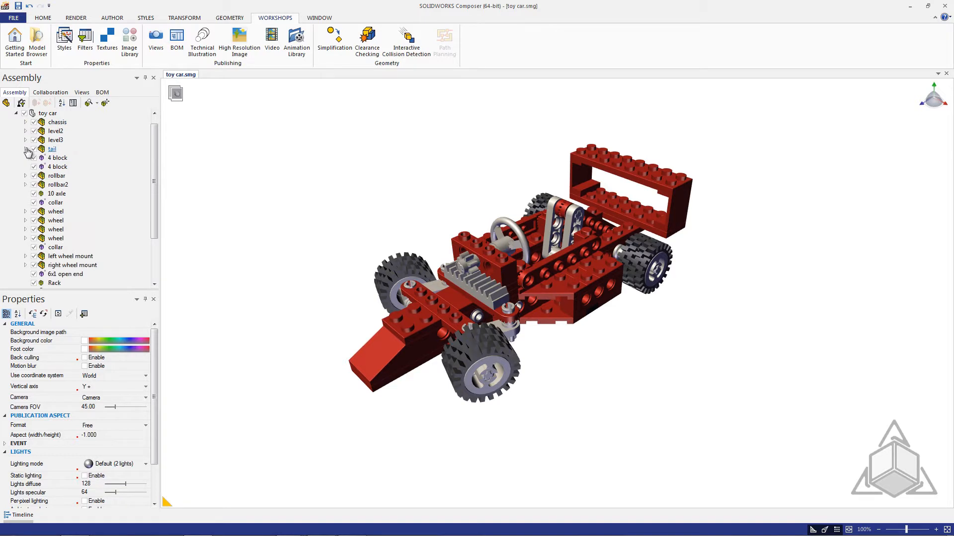
pyautogui.click(55, 222)
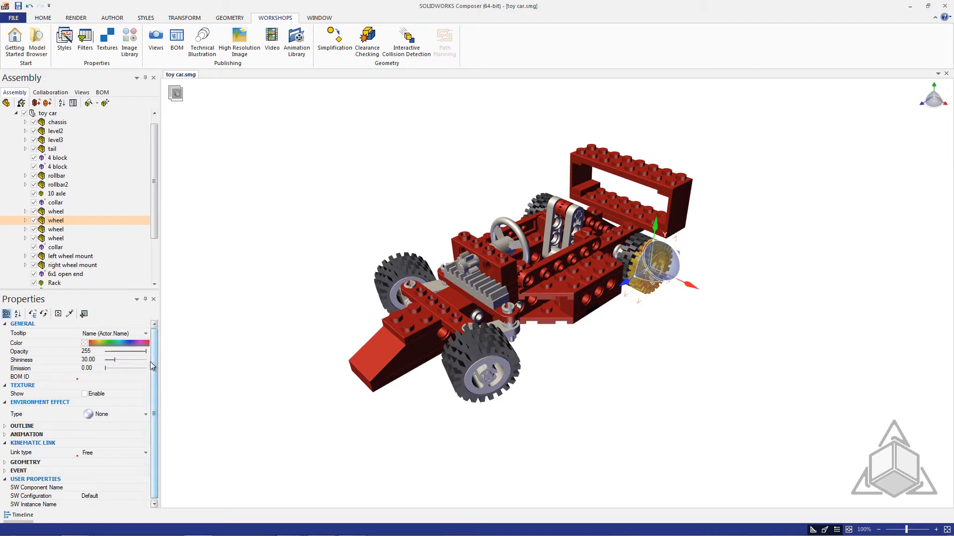
pyautogui.click(353, 381)
pyautogui.click(498, 351)
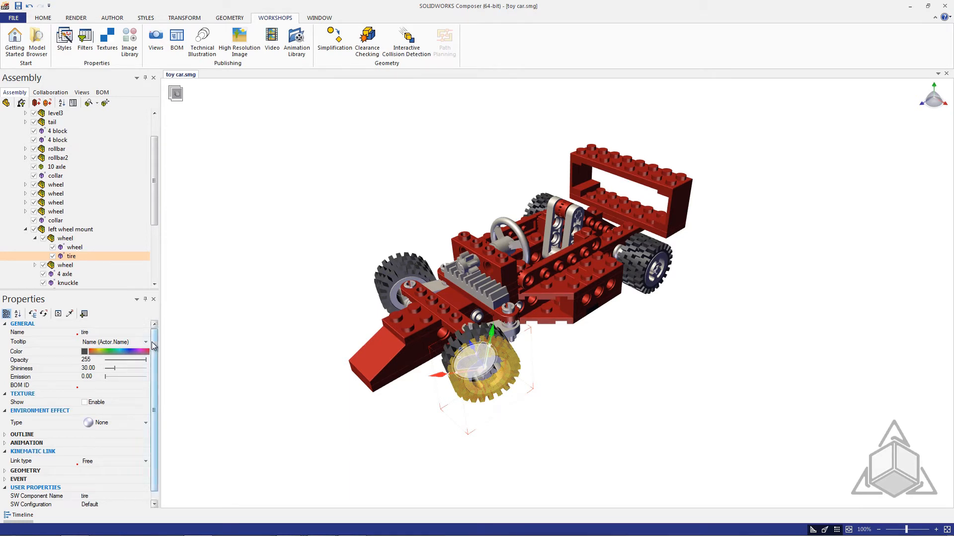
pyautogui.scroll(2, 88, 219)
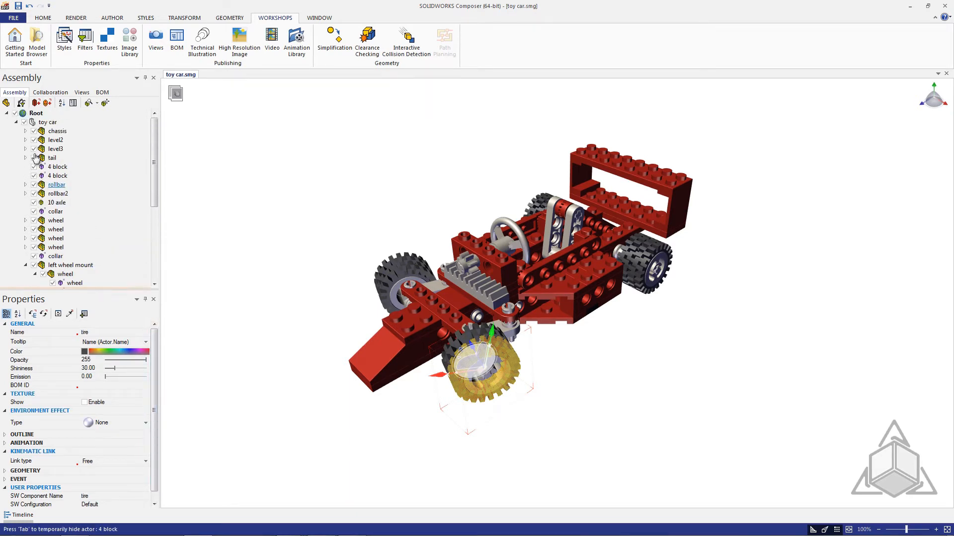
# Step: Collapse the toy car assembly, check the Views node in the tree, and clear the selection
pyautogui.click(15, 122)
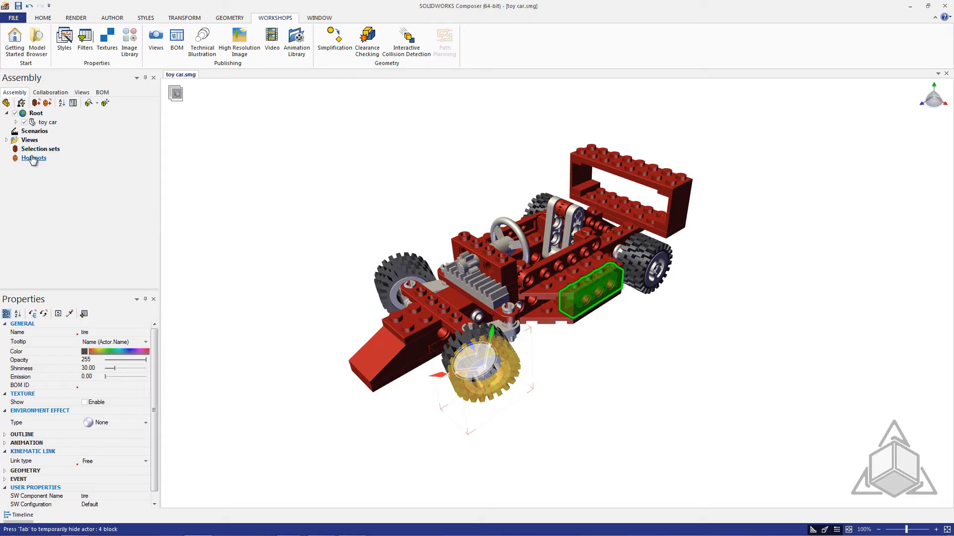
pyautogui.click(6, 140)
pyautogui.click(6, 140)
pyautogui.click(29, 140)
pyautogui.click(263, 204)
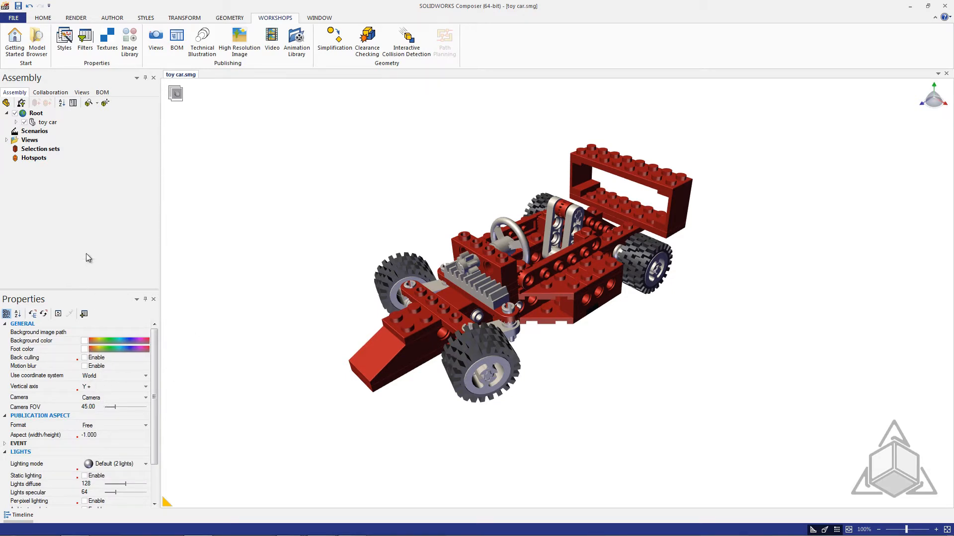
# Step: Rename the saved view View 1 as Default
pyautogui.click(82, 92)
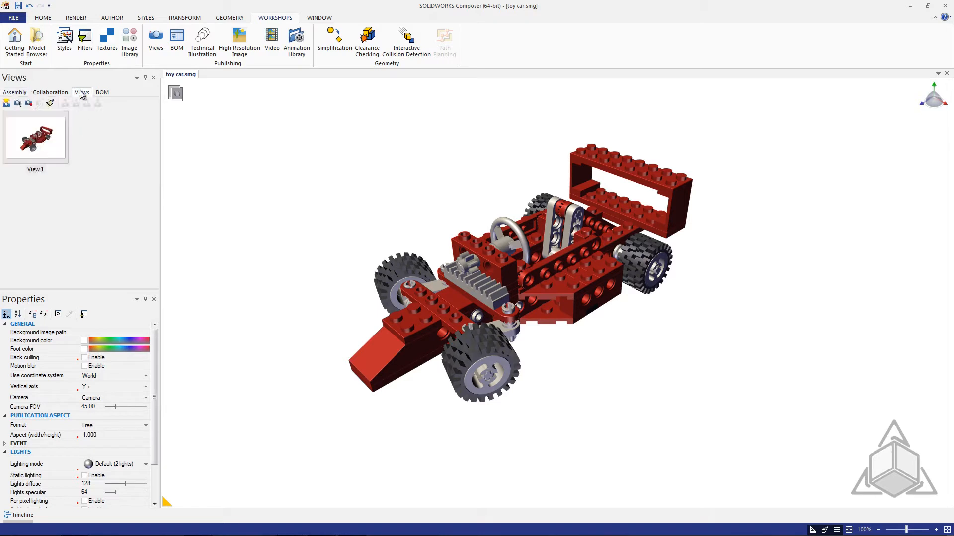
pyautogui.click(37, 167)
pyautogui.click(38, 169)
pyautogui.press('Return')
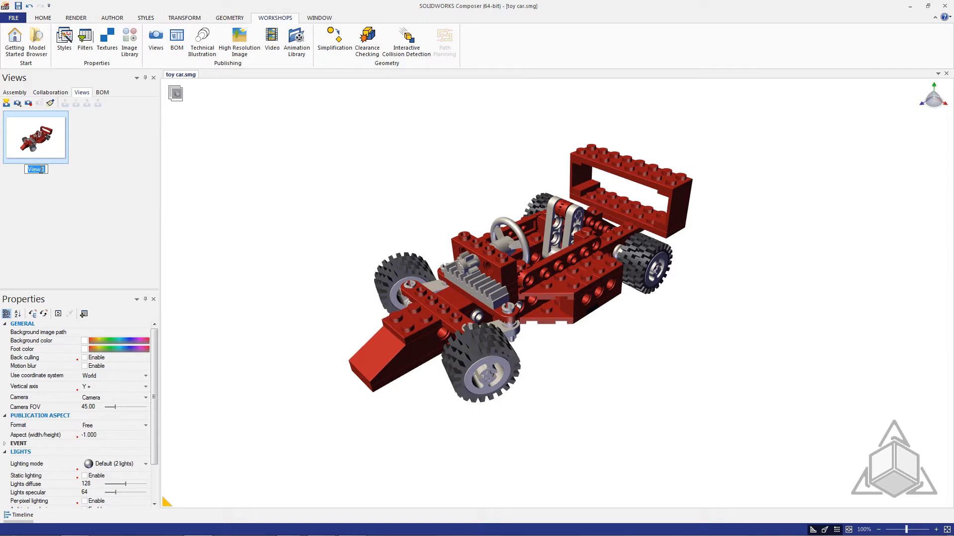
pyautogui.write('Default')
# Step: Preview the car with the camera aligned to 3/4 X+ Y+ Z+, 3/4 X+ Y- Z+ and 3/4 X- Y- Z+
pyautogui.moveTo(484, 206); pyautogui.dragTo(404, 196)
pyautogui.click(45, 18)
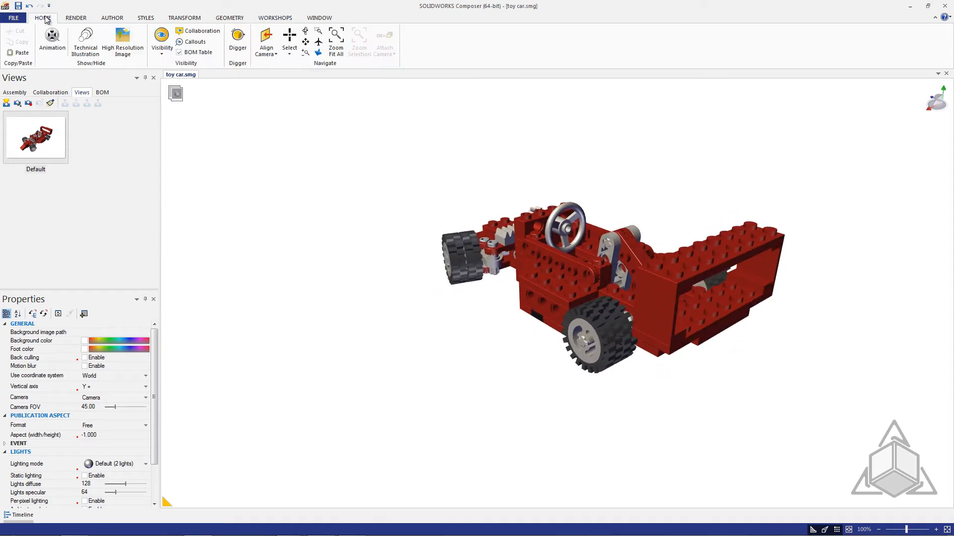
pyautogui.click(275, 52)
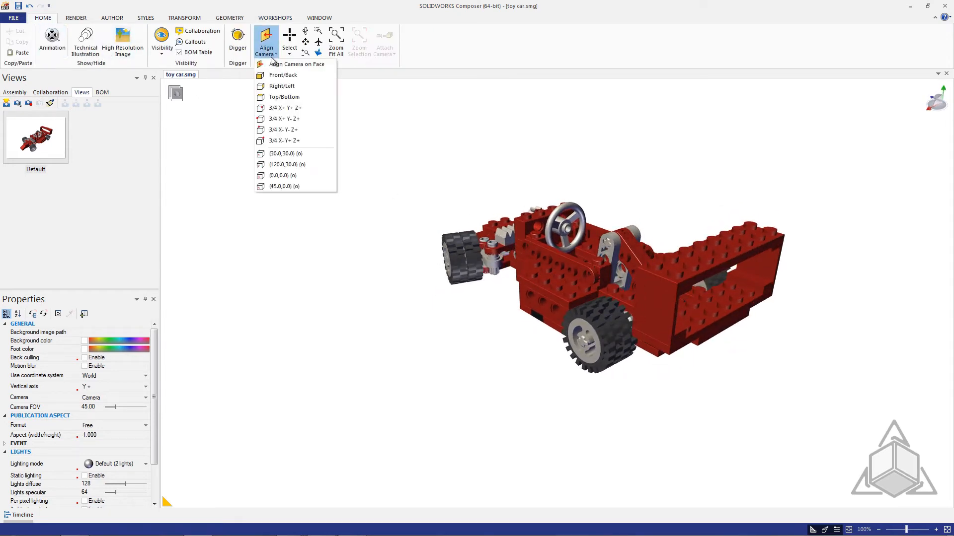
pyautogui.click(289, 108)
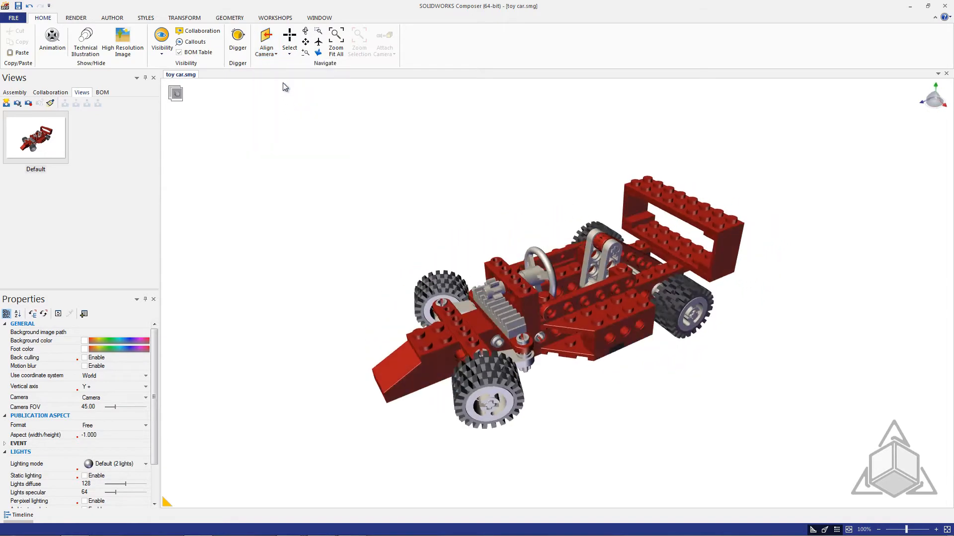
pyautogui.click(273, 52)
pyautogui.click(288, 119)
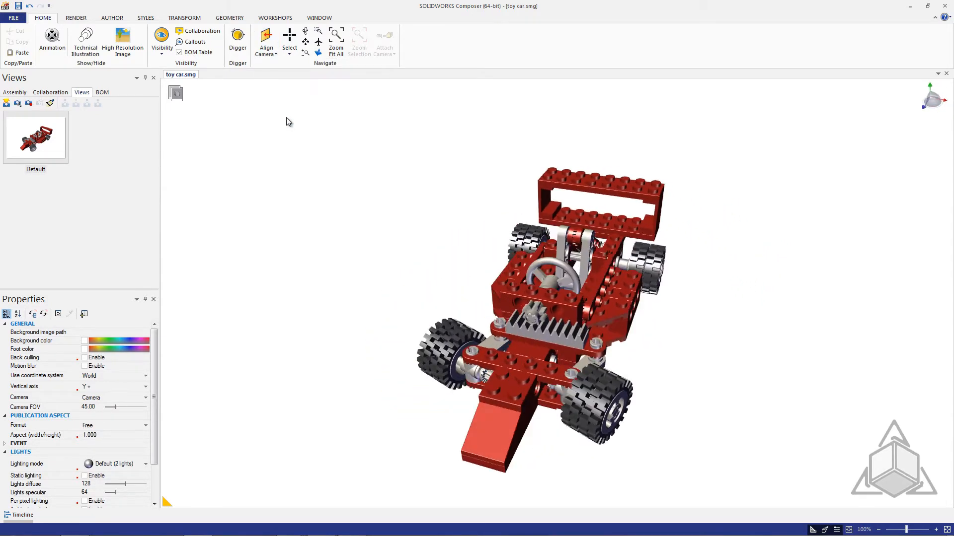
pyautogui.click(272, 54)
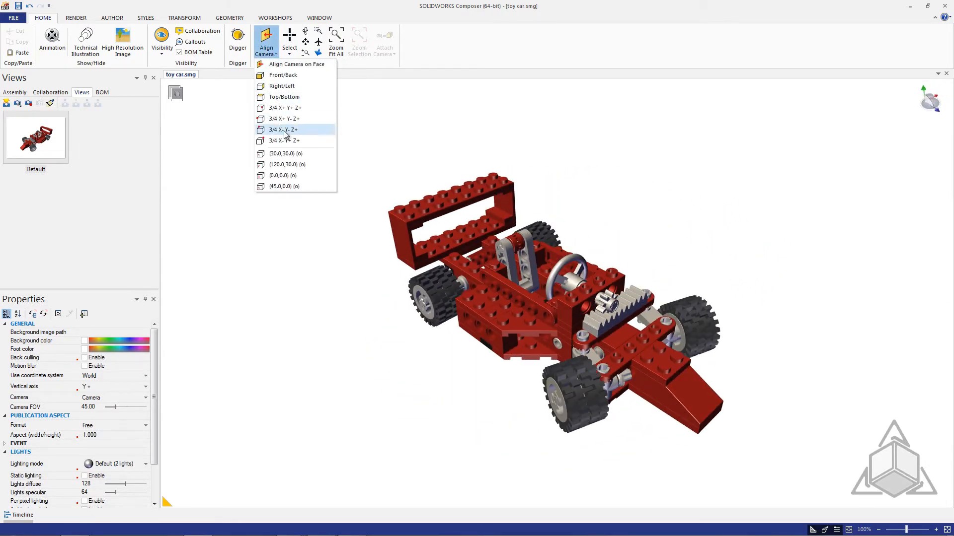
pyautogui.click(284, 130)
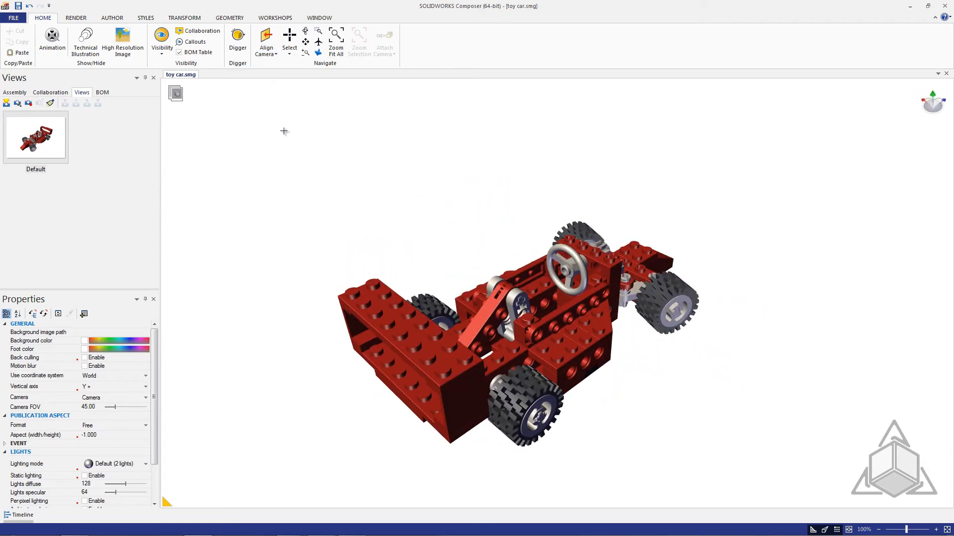
# Step: Align the camera to 3/4 X- Y+ Z+, lower it behind the car, and capture a new view named Rear View
pyautogui.click(273, 53)
pyautogui.click(292, 141)
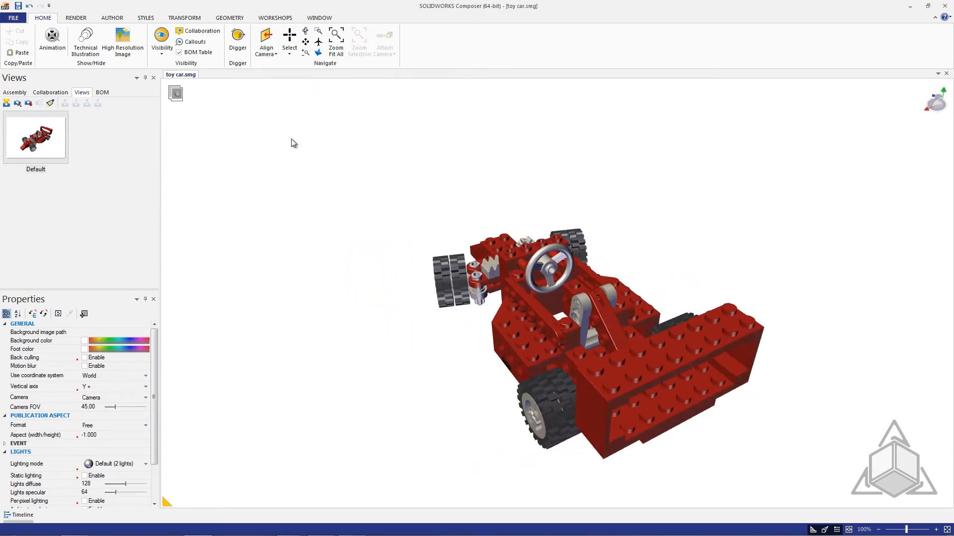
pyautogui.moveTo(497, 216); pyautogui.dragTo(491, 192, button='right')
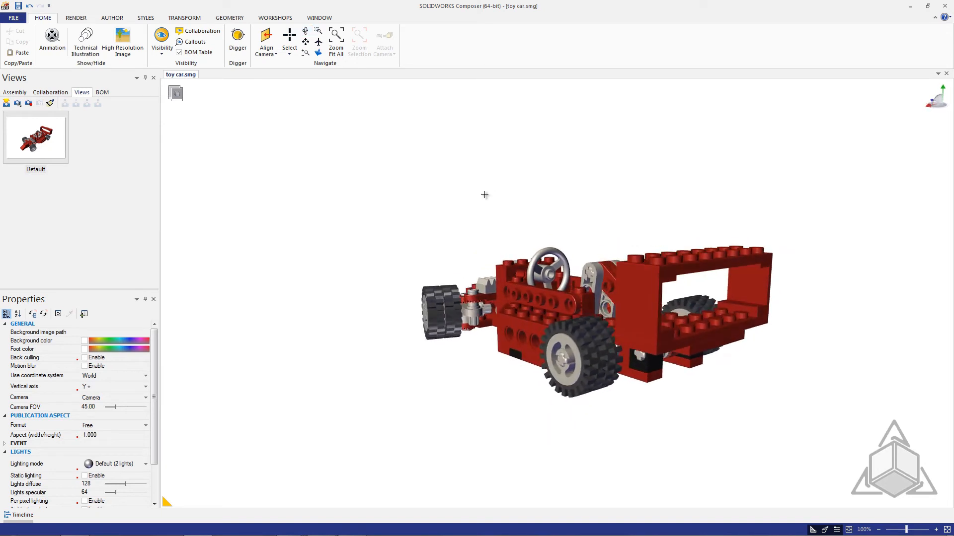
pyautogui.click(6, 103)
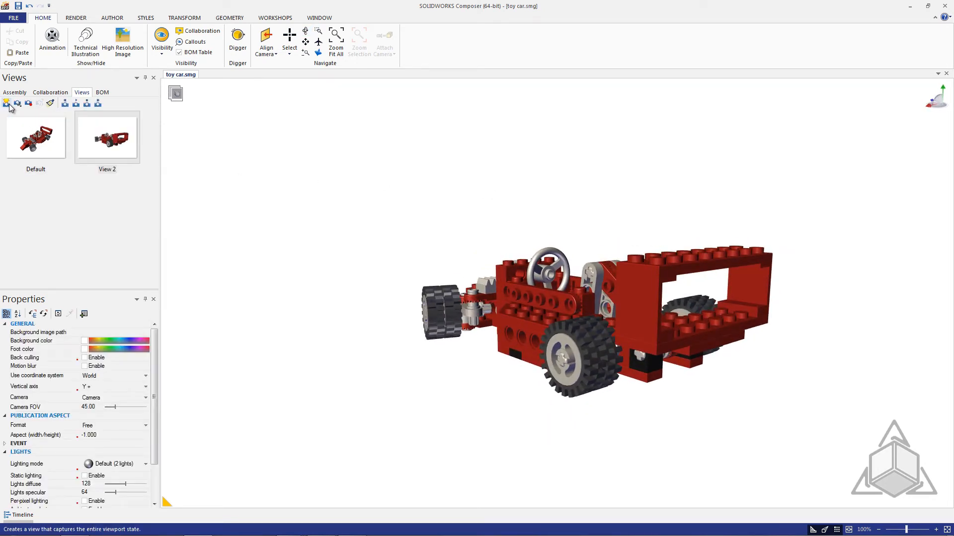
pyautogui.click(106, 171)
pyautogui.click(107, 170)
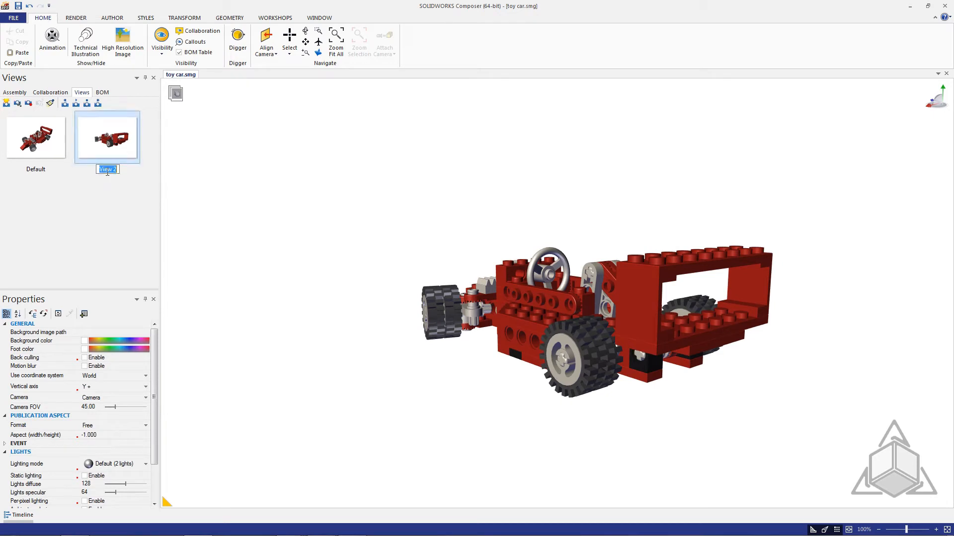
pyautogui.write('Rear View')
pyautogui.press('Return')
# Step: Update Rear View with the camera turned further toward the rear wing, and check it by switching from Default back to it
pyautogui.moveTo(362, 206)
pyautogui.mouseDown()
pyautogui.moveTo(399, 243)
pyautogui.moveTo(343, 198)
pyautogui.moveTo(352, 202)
pyautogui.mouseUp()
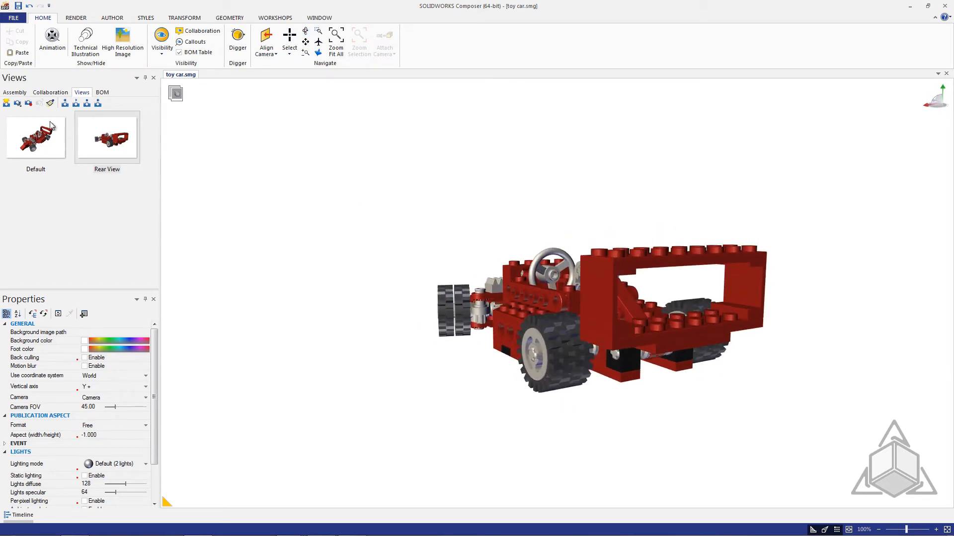
pyautogui.click(29, 105)
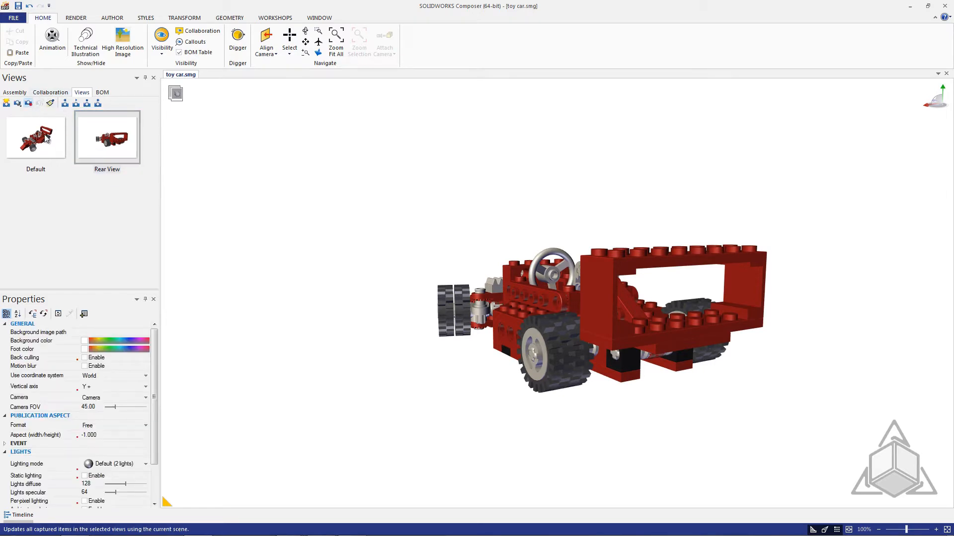
pyautogui.click(40, 147)
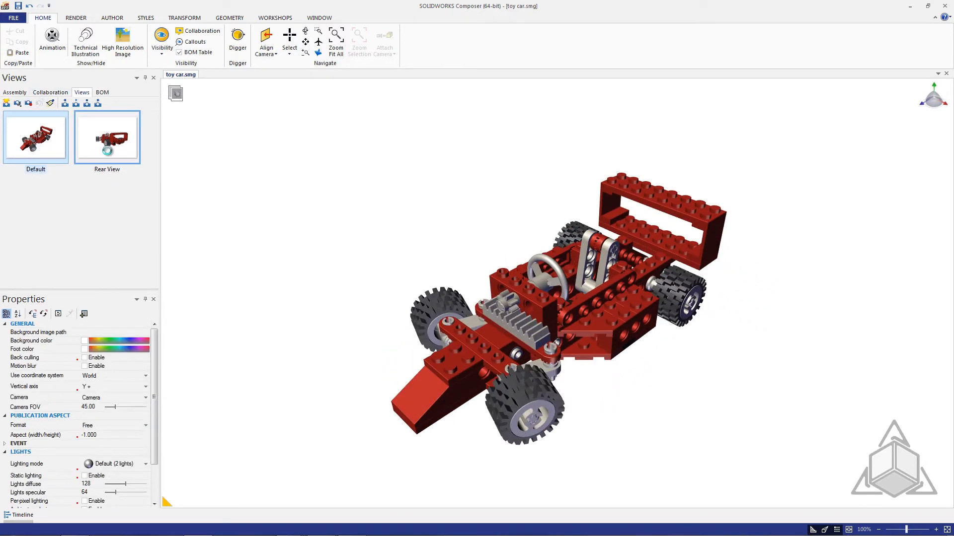
pyautogui.click(106, 144)
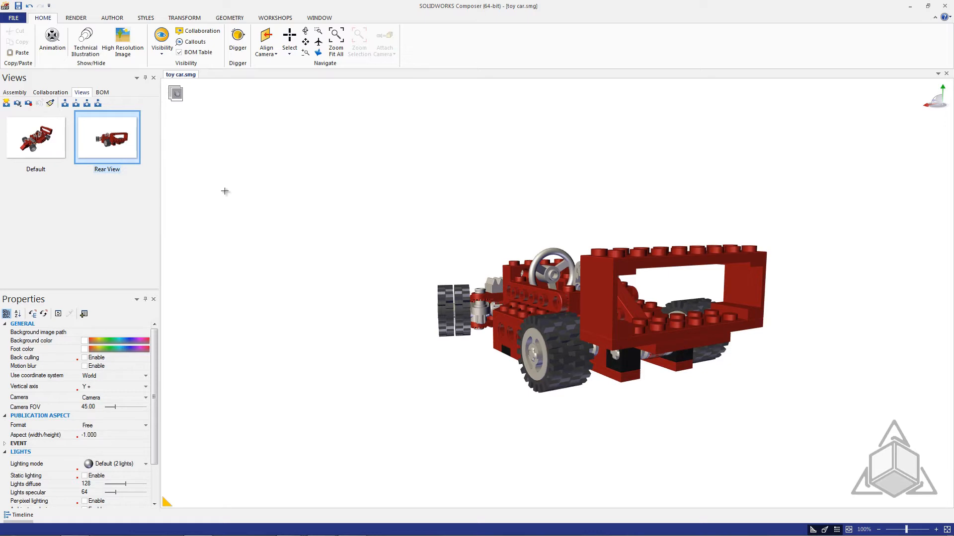
# Step: Set the viewport background color to gray and turn on the ground effect
pyautogui.click(305, 223)
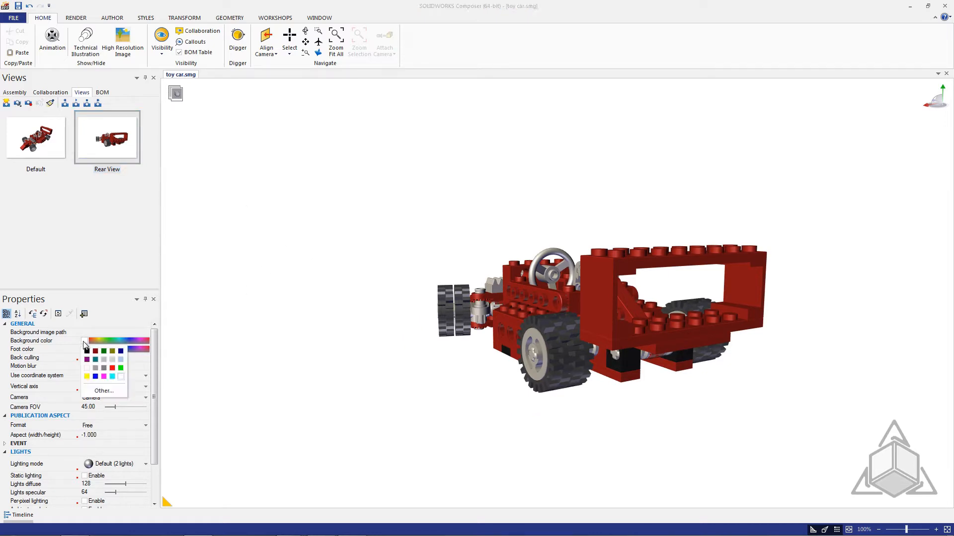
pyautogui.click(84, 340)
pyautogui.click(105, 368)
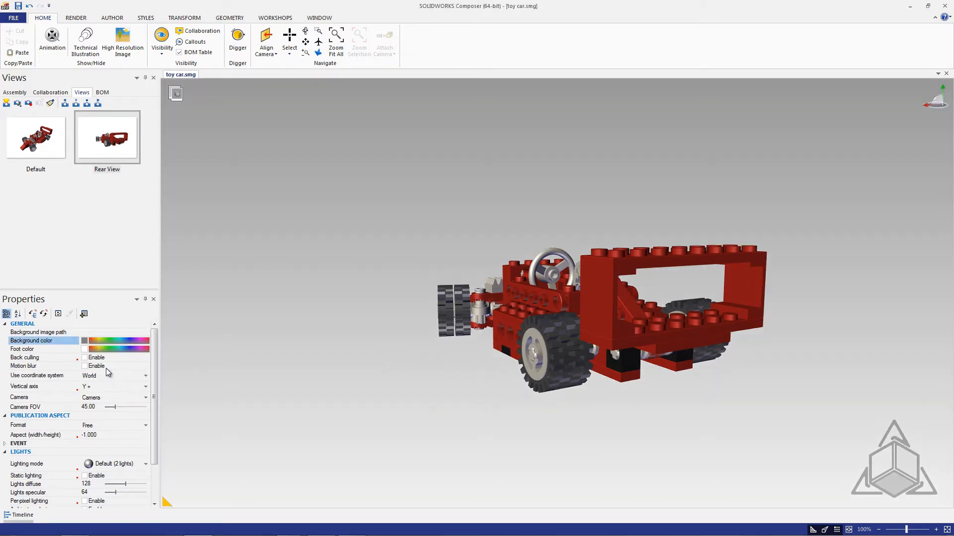
pyautogui.moveTo(304, 184); pyautogui.dragTo(313, 200)
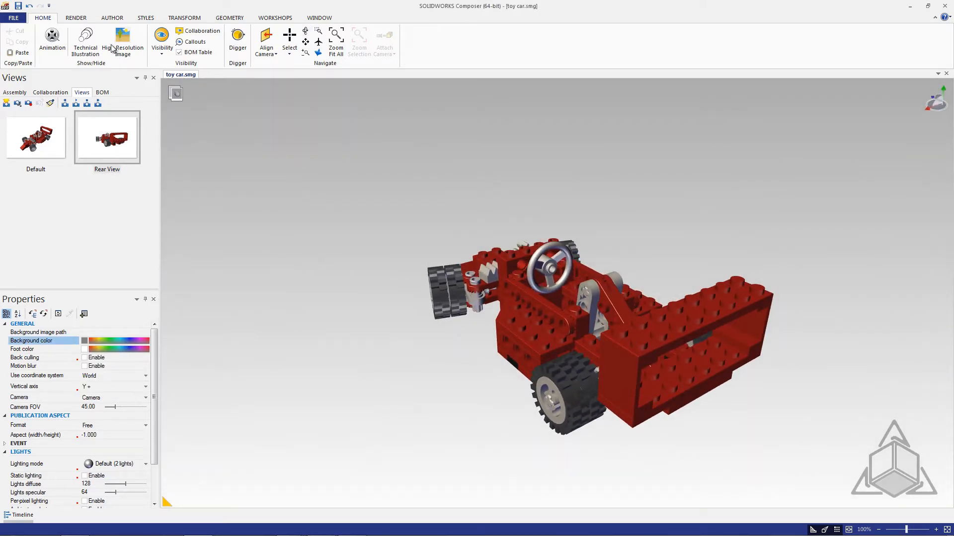
pyautogui.click(76, 18)
pyautogui.click(275, 40)
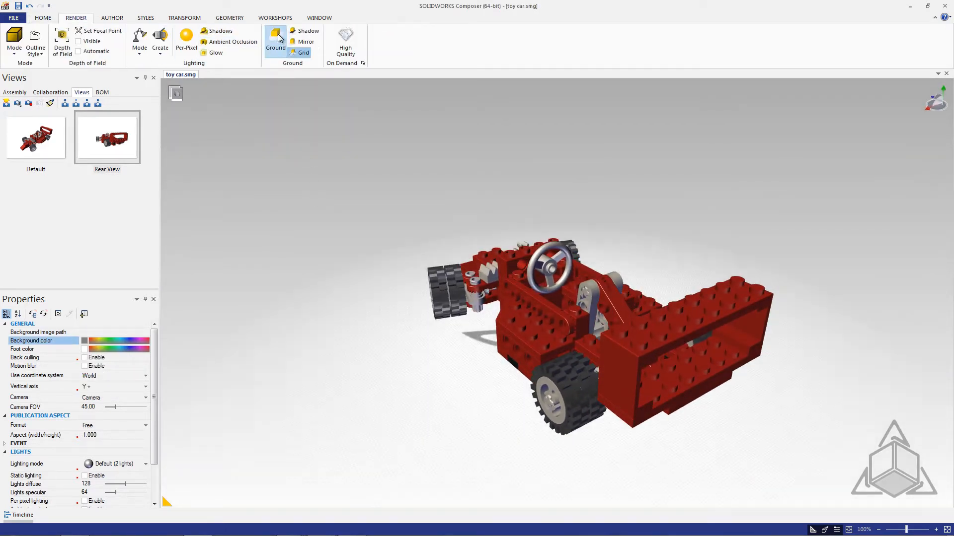
# Step: Capture a new view of the car from a higher rear angle and name it Spotlight
pyautogui.moveTo(411, 182); pyautogui.dragTo(422, 212)
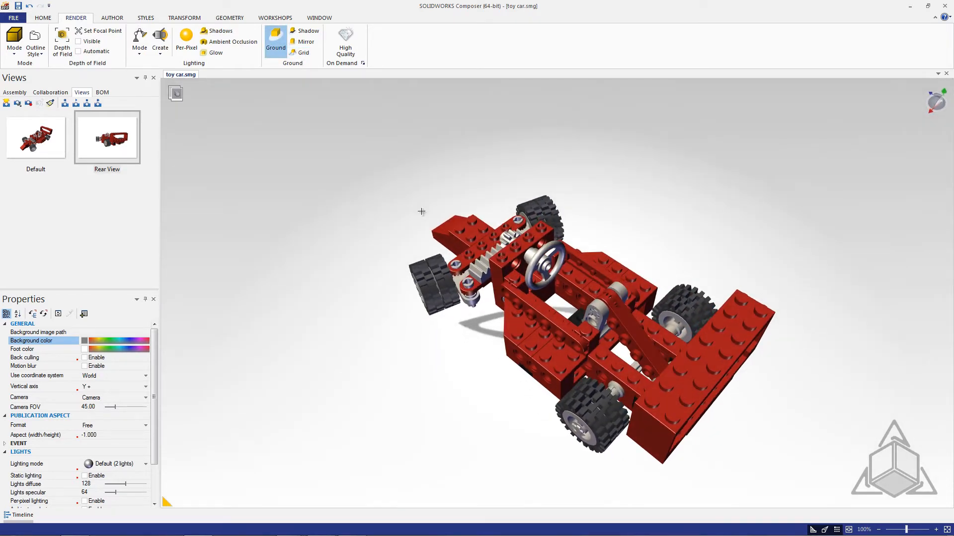
pyautogui.click(6, 103)
pyautogui.click(41, 235)
pyautogui.click(43, 233)
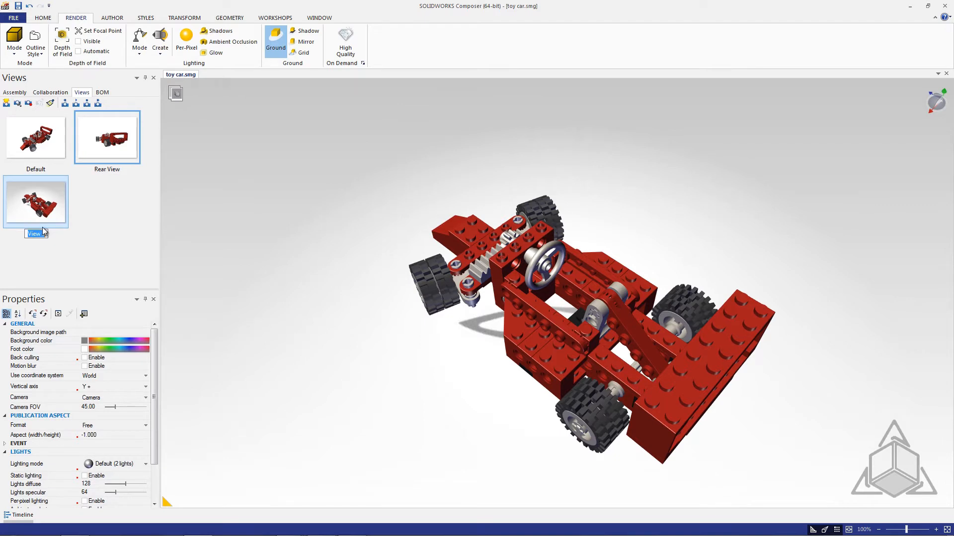
pyautogui.write('Spotlight')
pyautogui.press('Return')
# Step: With the Default view active, open the Digger beside the car and move its ring farther away from the model
pyautogui.press('space')
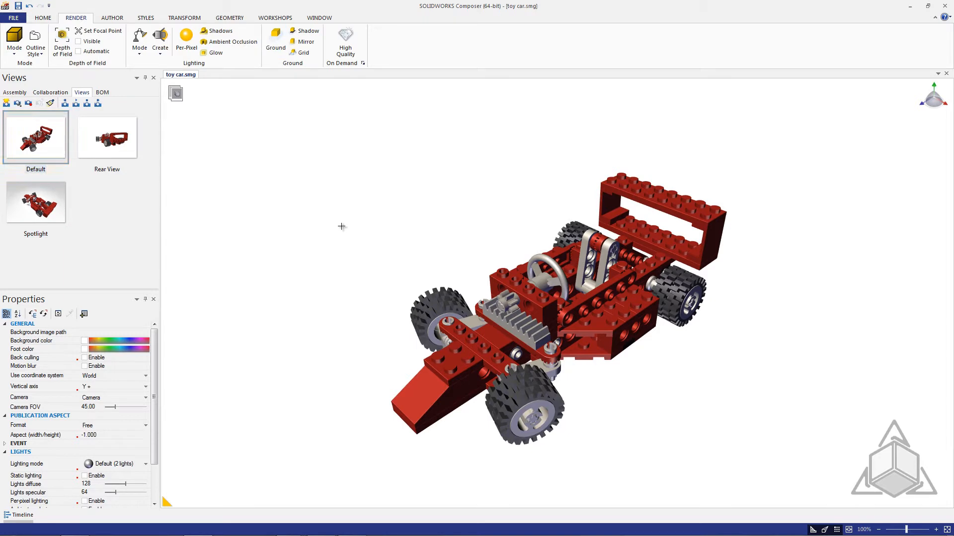
pyautogui.moveTo(341, 226); pyautogui.dragTo(341, 226)
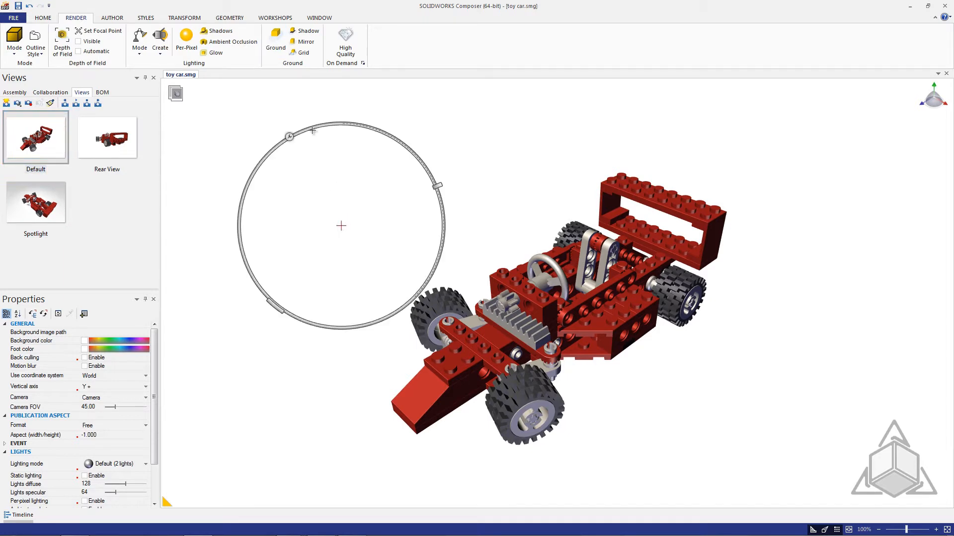
pyautogui.moveTo(315, 128); pyautogui.dragTo(253, 101)
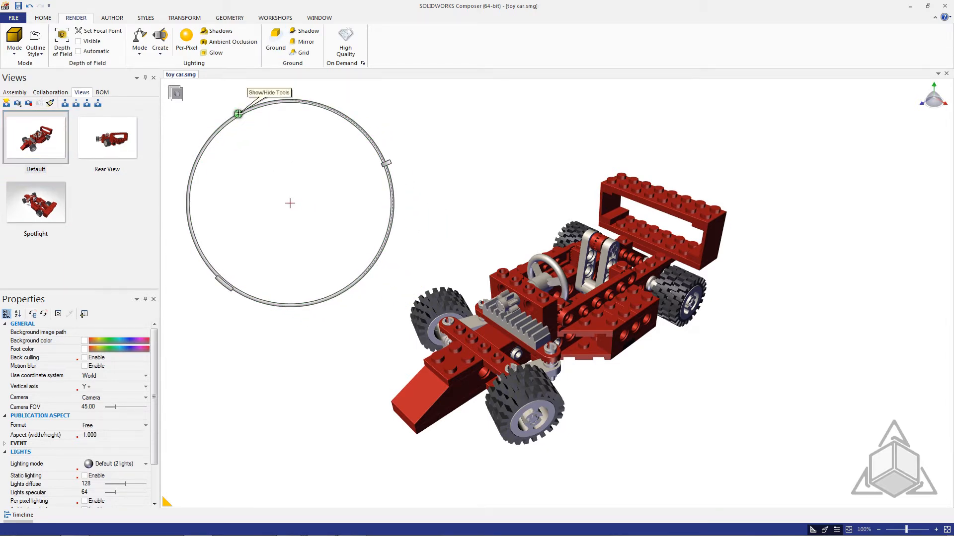
# Step: Show the Digger's tools, shift its ring slightly farther from the car, and set the center of interest on the steering wheel
pyautogui.click(238, 113)
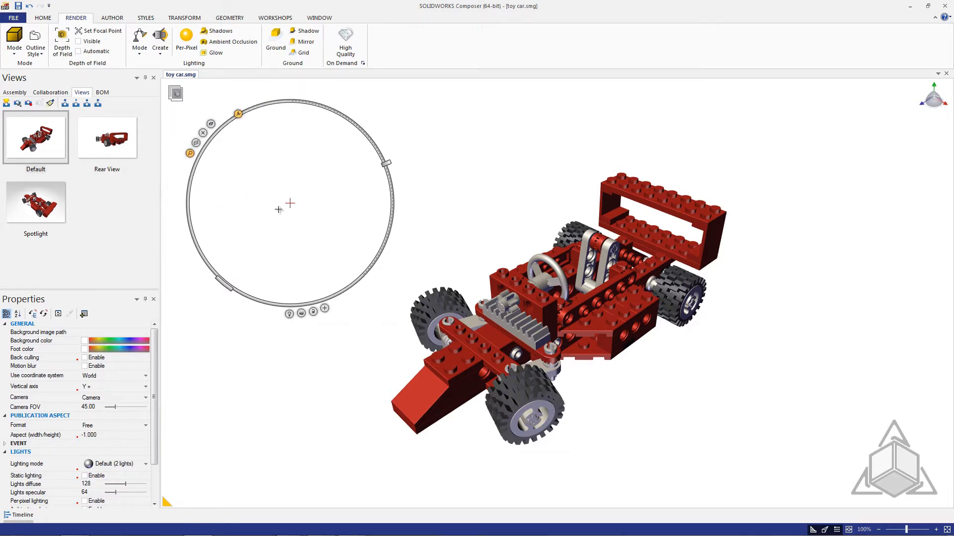
pyautogui.moveTo(264, 110)
pyautogui.mouseDown()
pyautogui.moveTo(365, 157)
pyautogui.moveTo(472, 248)
pyautogui.moveTo(460, 266)
pyautogui.moveTo(435, 222)
pyautogui.moveTo(438, 270)
pyautogui.moveTo(509, 318)
pyautogui.moveTo(479, 252)
pyautogui.moveTo(252, 99)
pyautogui.mouseUp()
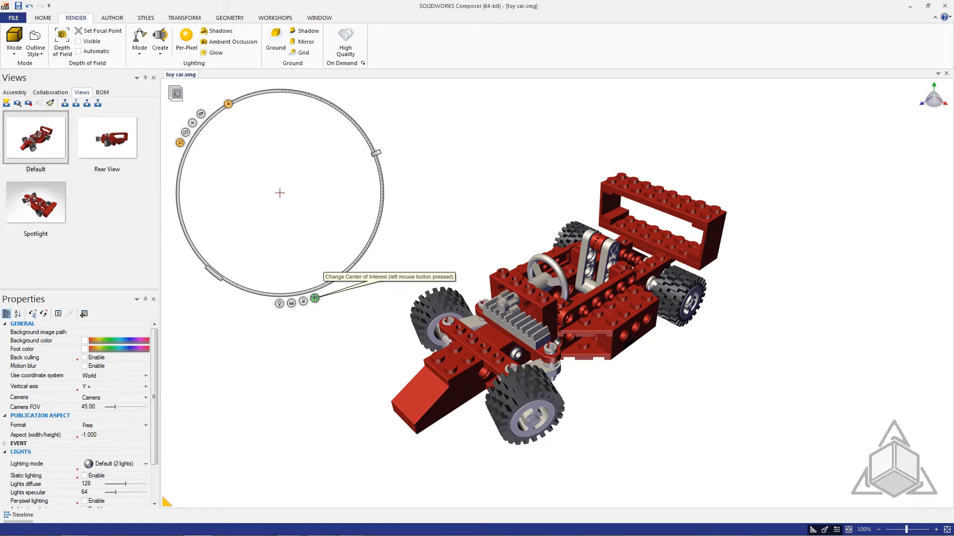
pyautogui.moveTo(314, 298); pyautogui.dragTo(540, 282)
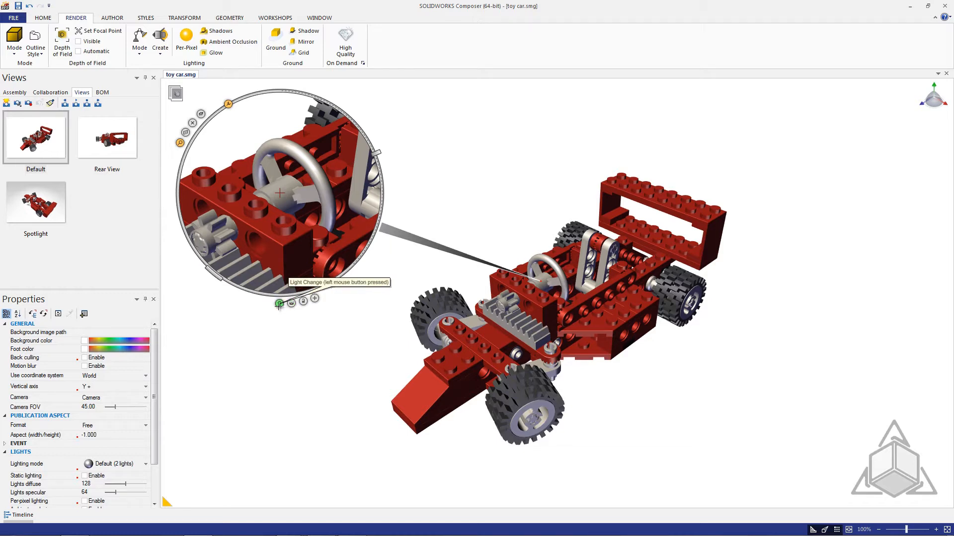
# Step: Try the Digger's light change, make its ring smaller, and lower the magnification around the steering wheel
pyautogui.moveTo(279, 304); pyautogui.dragTo(165, 148)
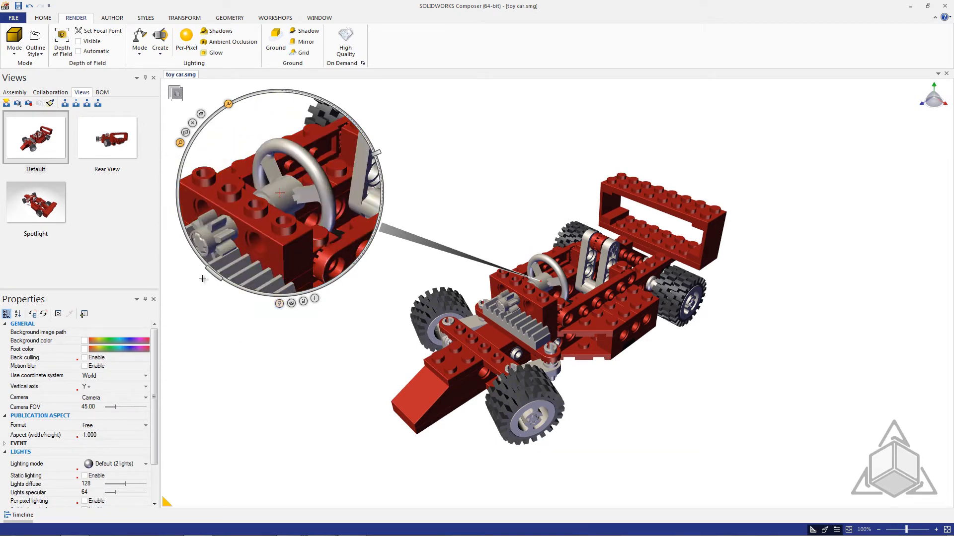
pyautogui.moveTo(211, 273); pyautogui.dragTo(212, 237)
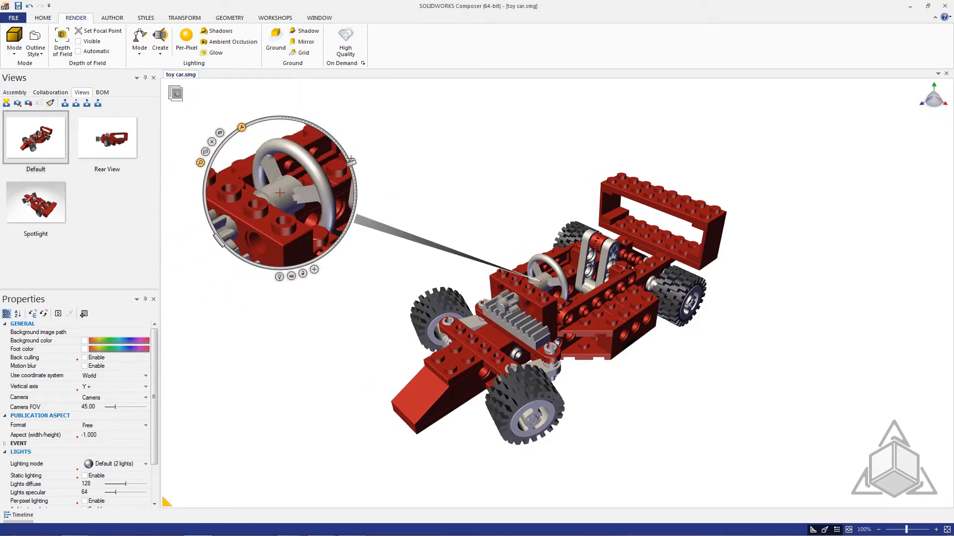
pyautogui.moveTo(360, 176); pyautogui.dragTo(356, 201)
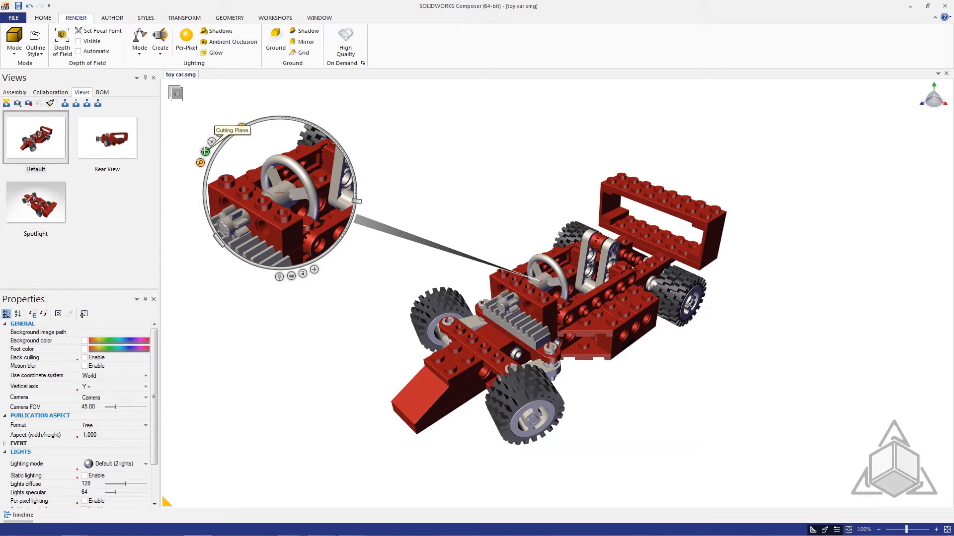
# Step: Try the Digger's Cutting Plane, X-Ray and Onion Skin modes, and return to Cutting Plane with its depth at about 38.1%
pyautogui.click(205, 152)
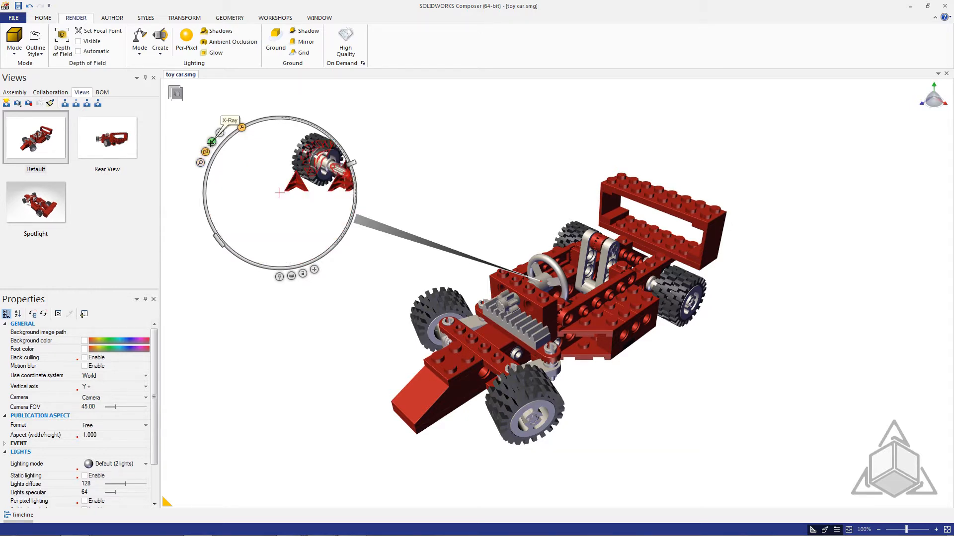
pyautogui.click(211, 142)
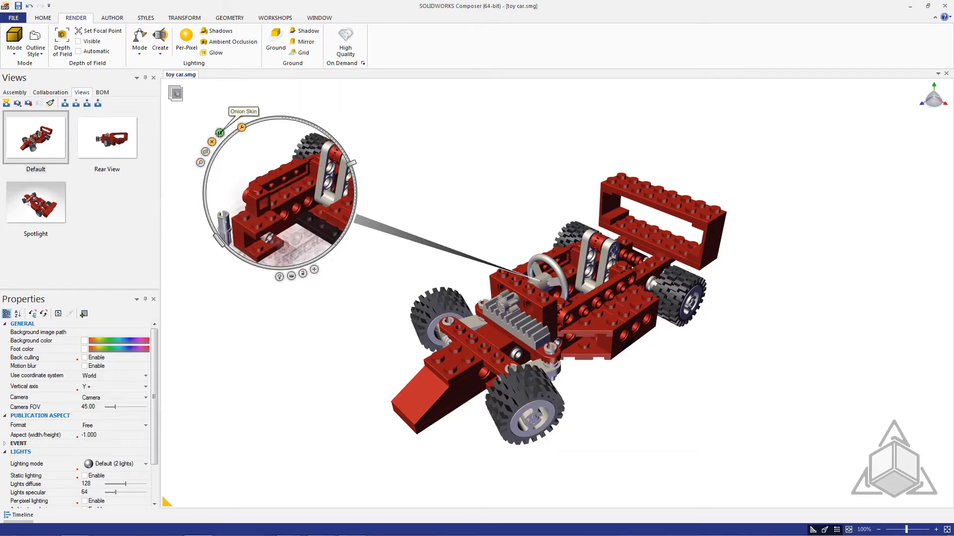
pyautogui.click(219, 133)
pyautogui.click(205, 152)
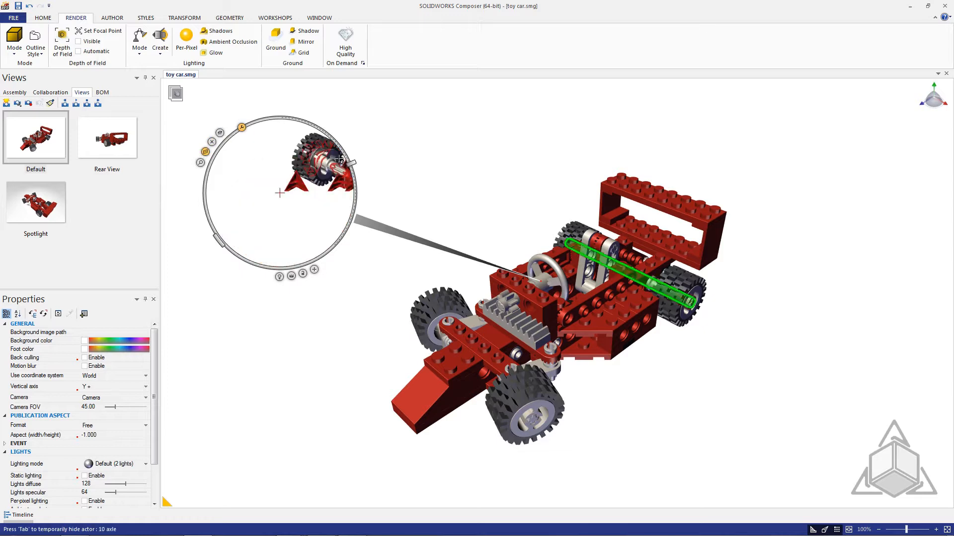
pyautogui.moveTo(353, 165); pyautogui.dragTo(364, 182)
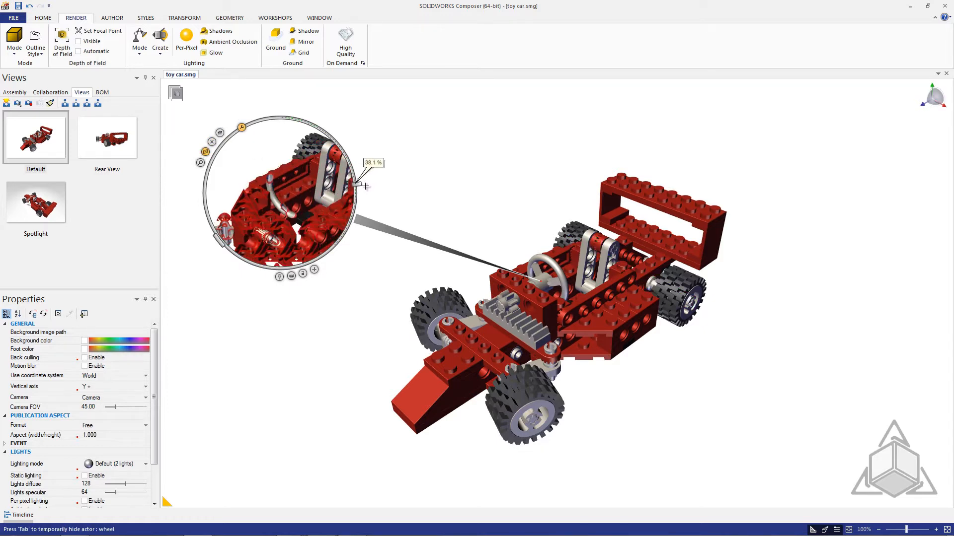
# Step: Try the Digger's X-Ray and Onion Skin modes on the cockpit, adjusting how deep each one reaches
pyautogui.click(212, 142)
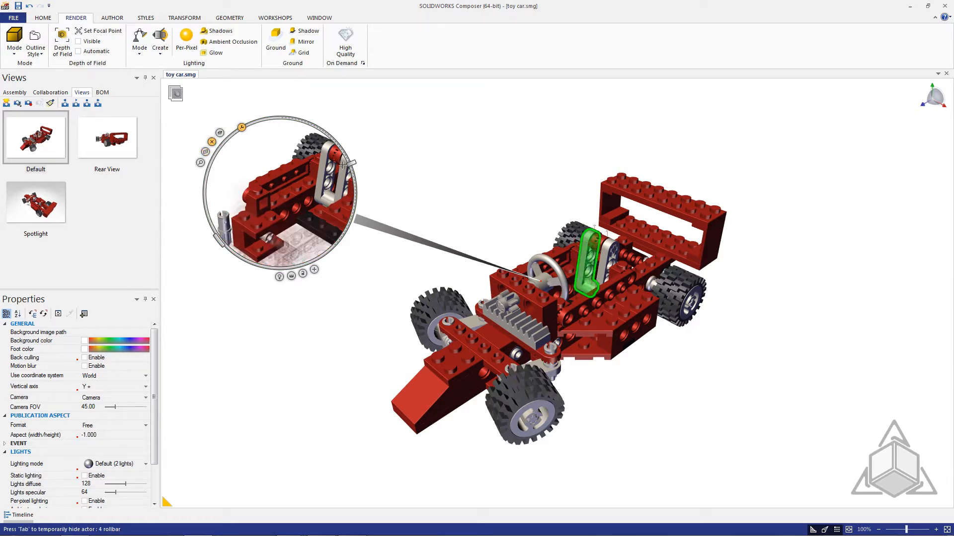
pyautogui.moveTo(354, 165)
pyautogui.moveTo(352, 162); pyautogui.dragTo(356, 189)
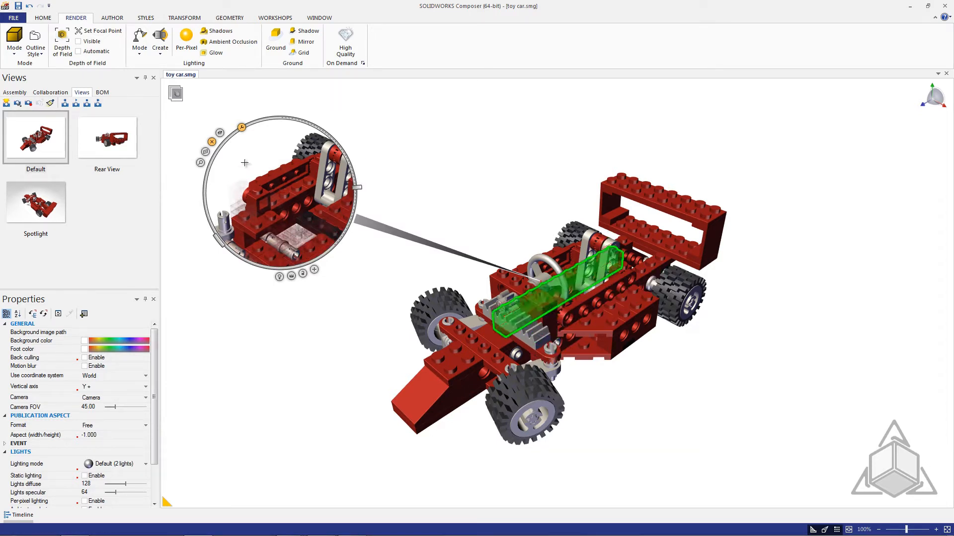
pyautogui.click(220, 133)
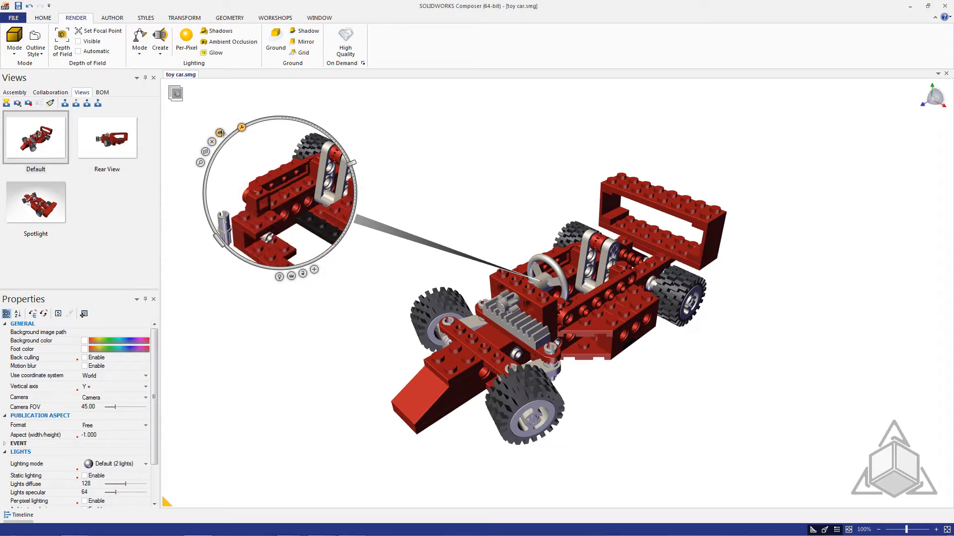
pyautogui.moveTo(353, 162); pyautogui.dragTo(360, 187)
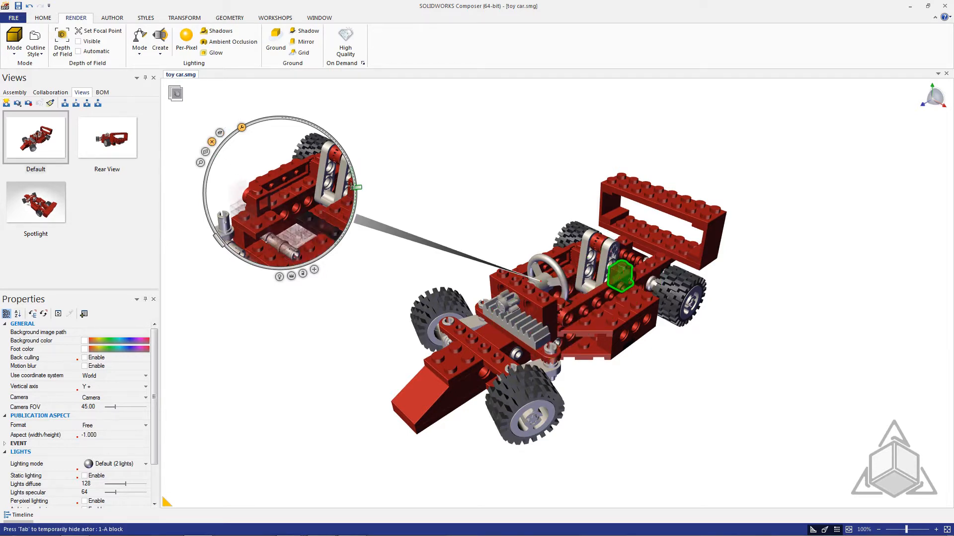
# Step: Return the Digger to zoom mode, magnify the steering wheel more strongly, and capture it as a 2D image
pyautogui.click(200, 163)
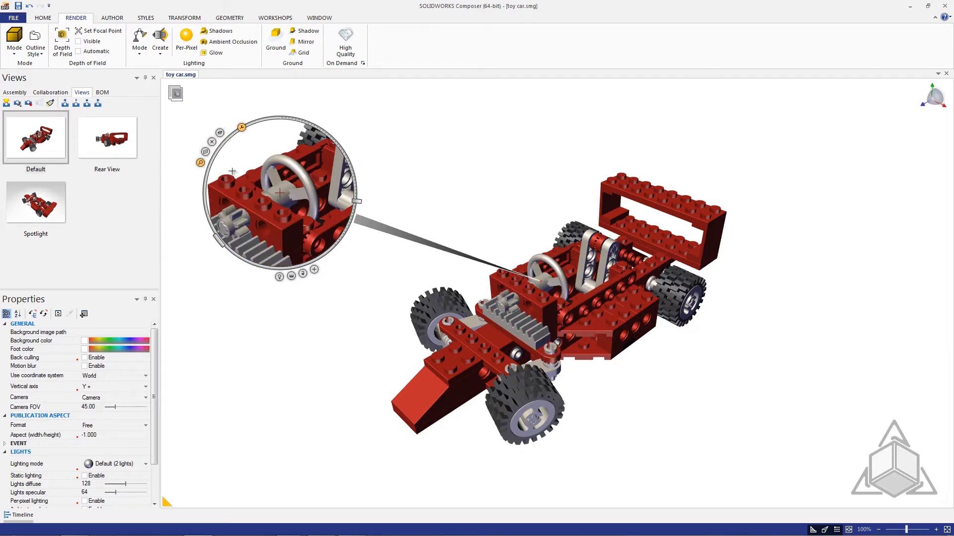
pyautogui.moveTo(358, 188); pyautogui.dragTo(353, 166)
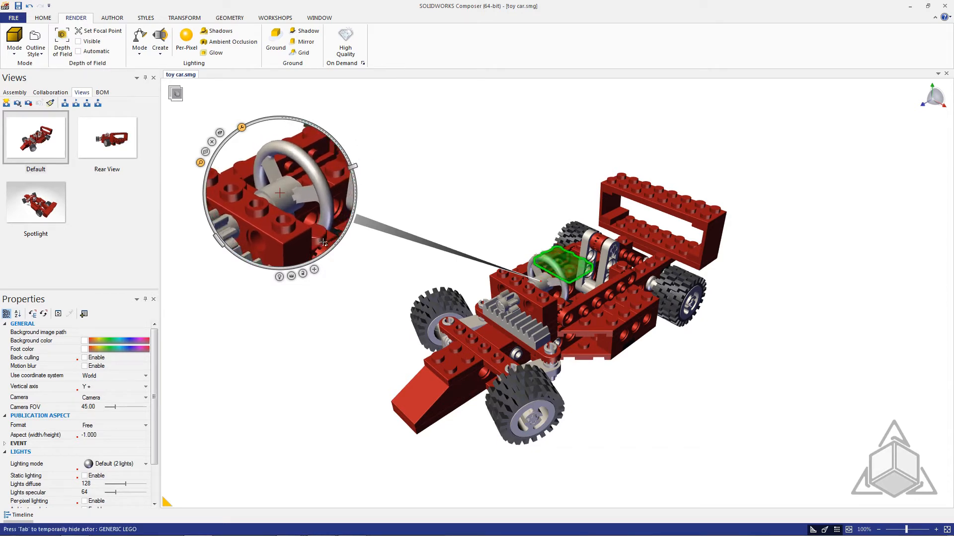
pyautogui.click(291, 276)
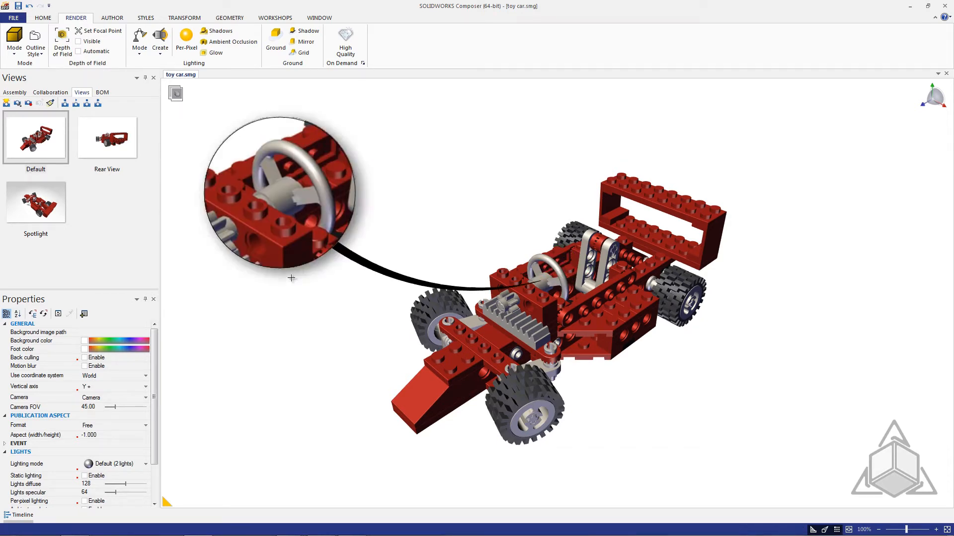
pyautogui.click(281, 204)
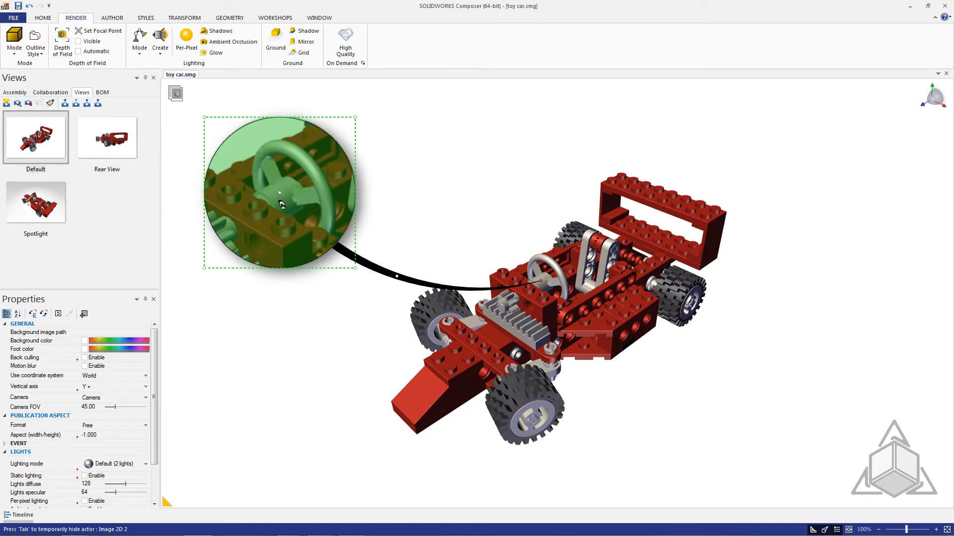
pyautogui.click(279, 323)
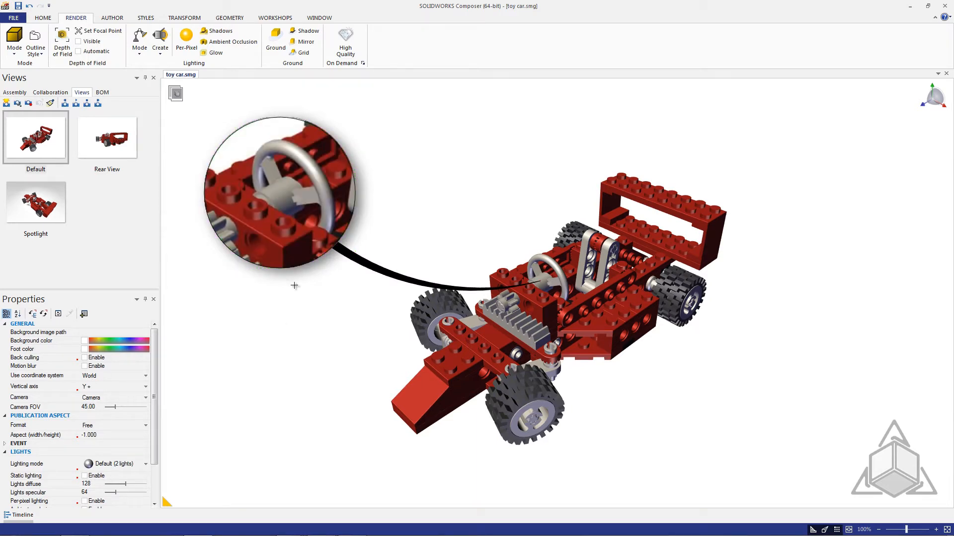
pyautogui.click(275, 231)
pyautogui.click(354, 342)
# Step: Capture the car with its steering wheel detail as a new view named Default Digger, and reactivate the Default view
pyautogui.click(6, 103)
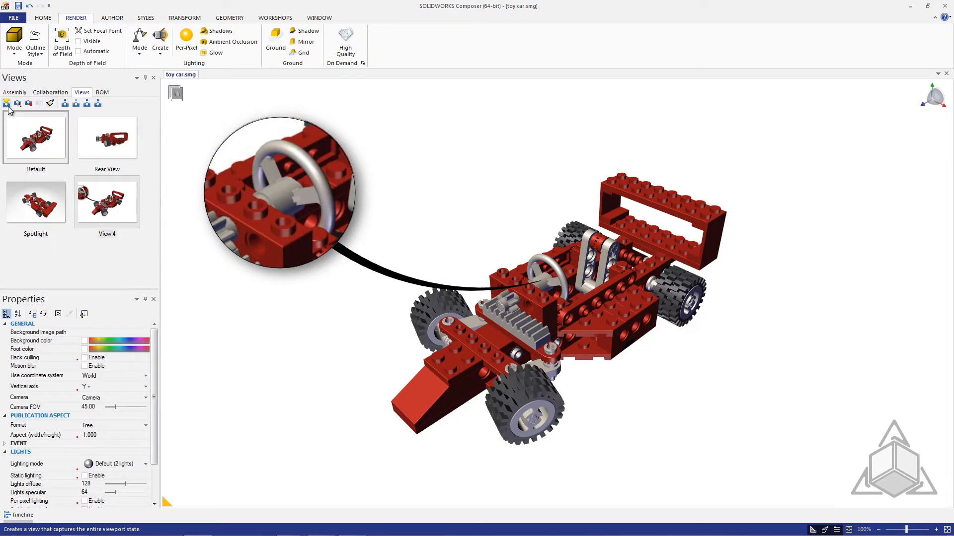
pyautogui.click(103, 237)
pyautogui.click(103, 236)
pyautogui.write('TDfau')
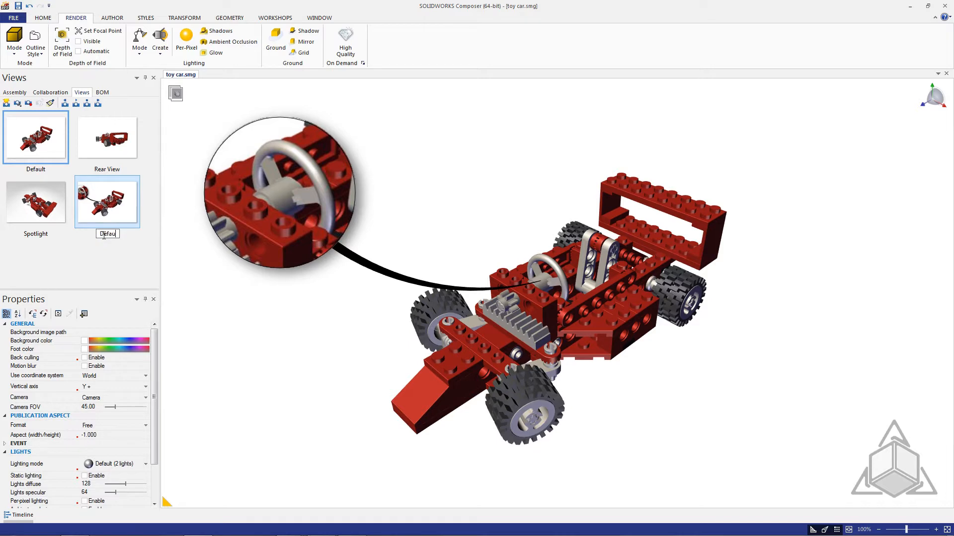
pyautogui.write('lt Digger')
pyautogui.press('Return')
pyautogui.click(46, 140)
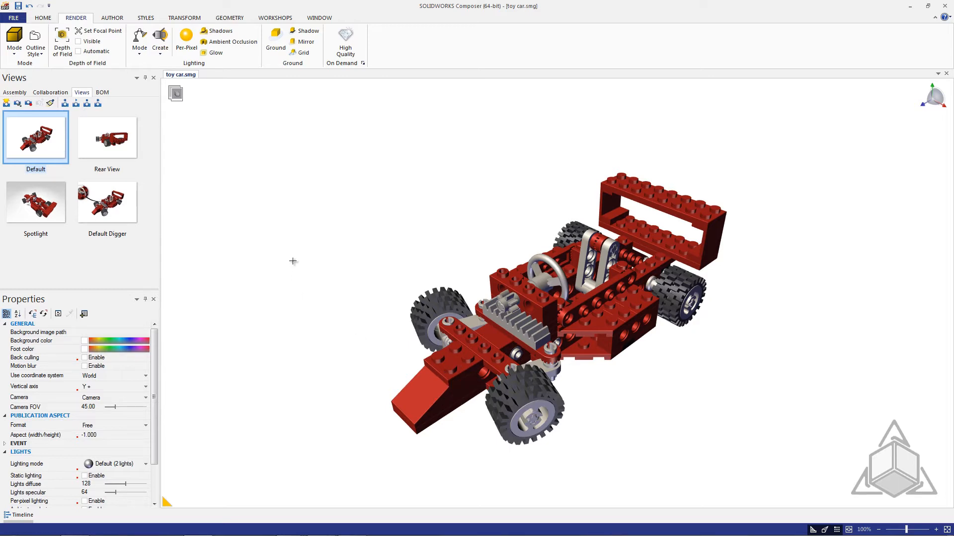
# Step: Place a circular arrow with a radius of about 8.7 above the far front wheel
pyautogui.click(114, 19)
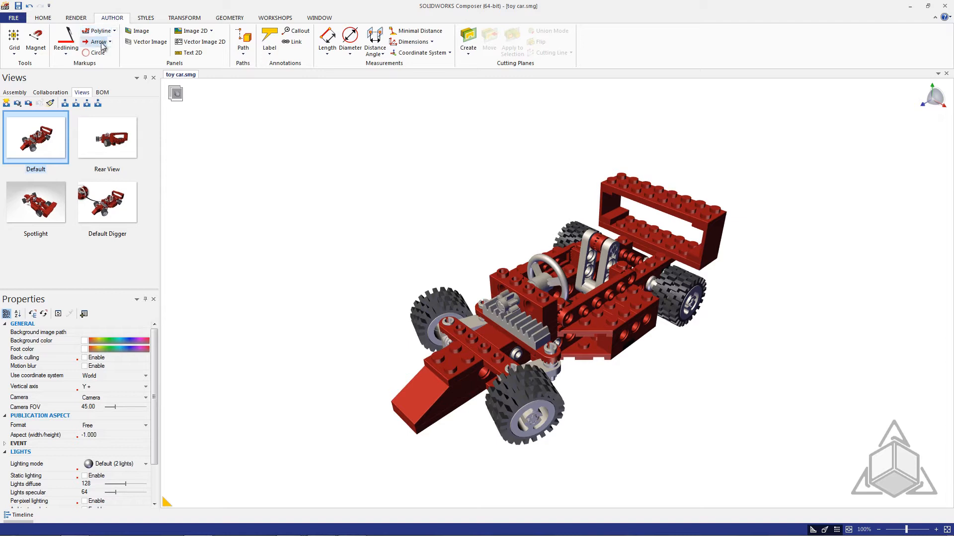
pyautogui.click(109, 43)
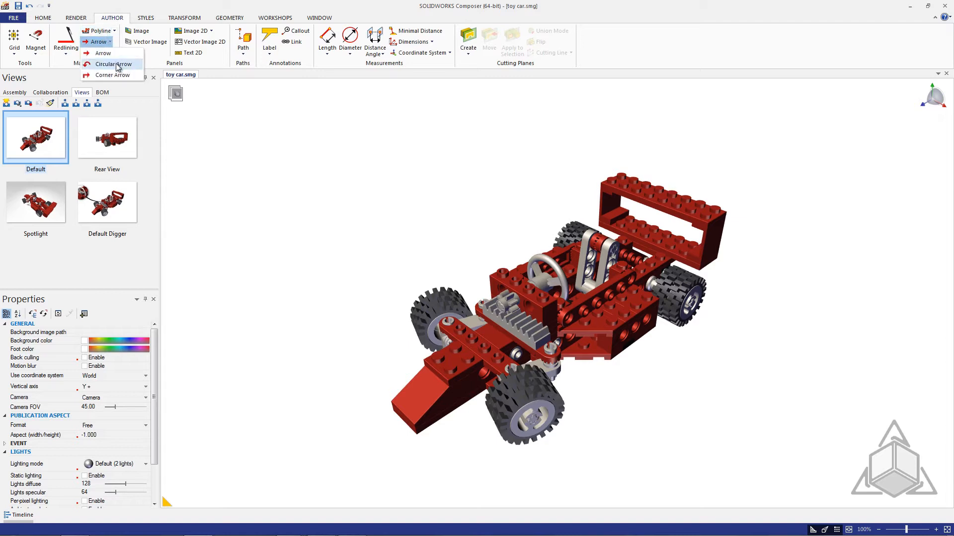
pyautogui.click(114, 64)
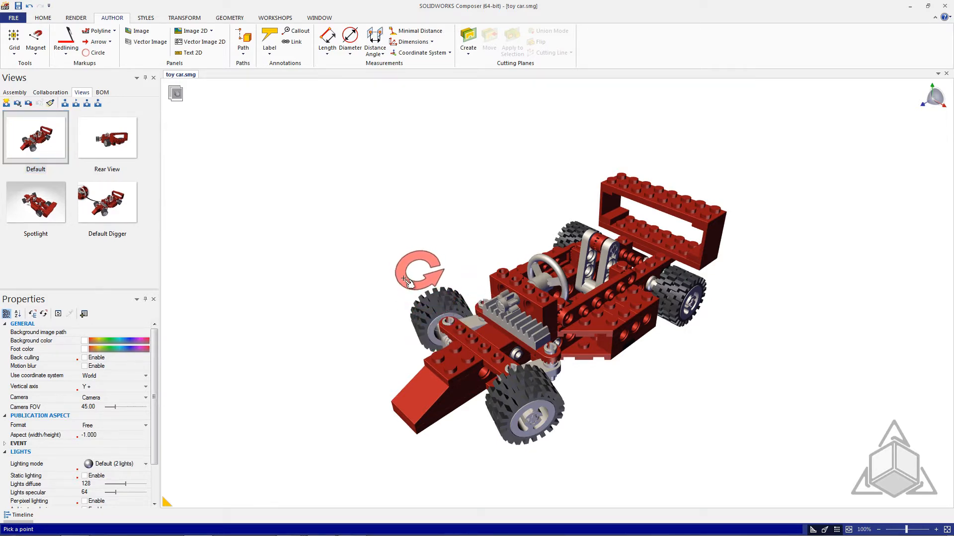
pyautogui.click(407, 282)
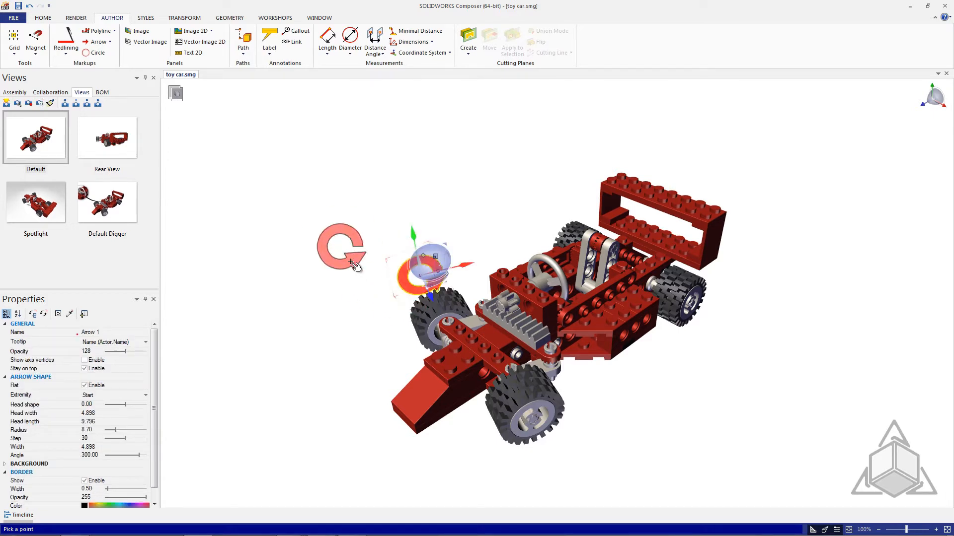
pyautogui.press('Escape')
pyautogui.press('Escape')
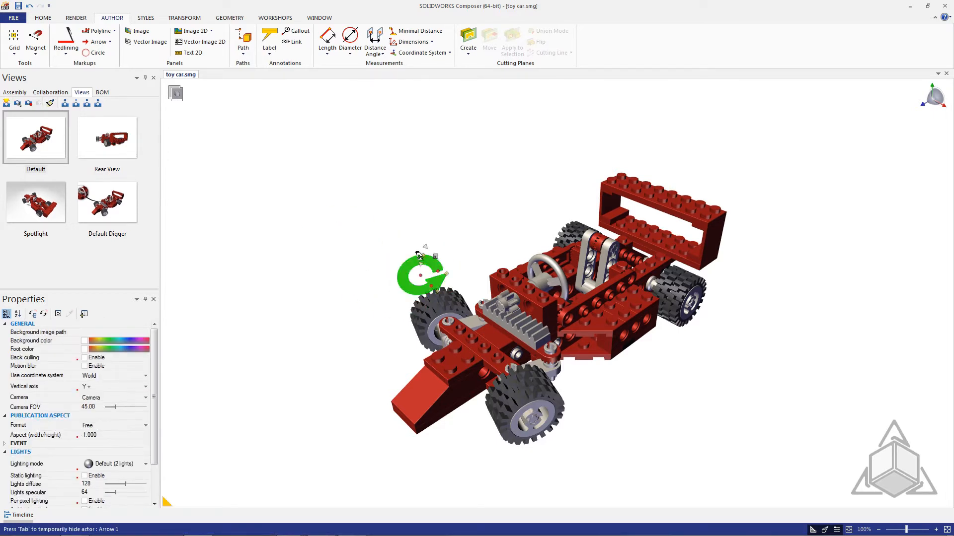
# Step: Try reshaping the circular arrow to a width of about 1.09 and a head length of 0.001, and delete it
pyautogui.moveTo(420, 256); pyautogui.dragTo(419, 255)
pyautogui.click(380, 266)
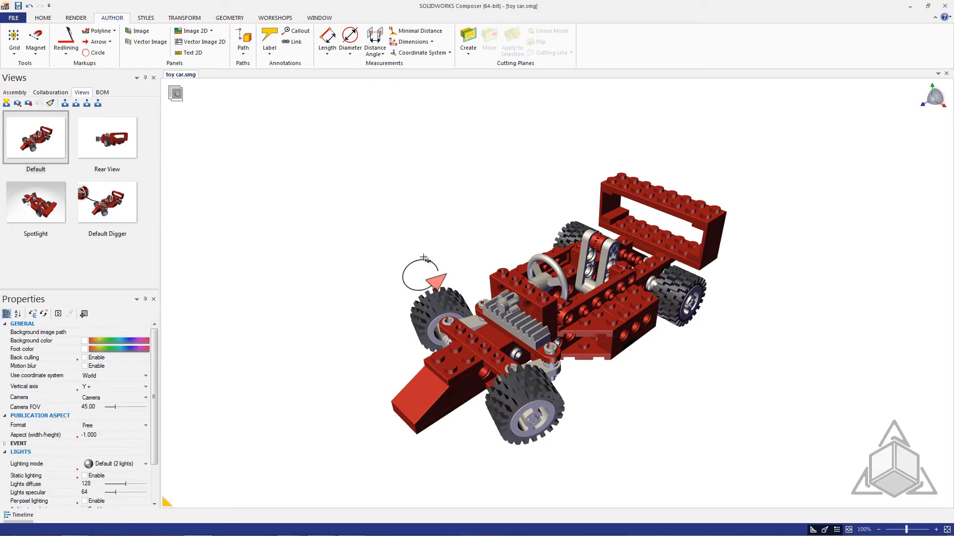
pyautogui.click(423, 258)
pyautogui.click(368, 247)
pyautogui.hotkey('ctrl', 'z')
pyautogui.hotkey('ctrl', 'z')
pyautogui.click(409, 264)
pyautogui.click(455, 279)
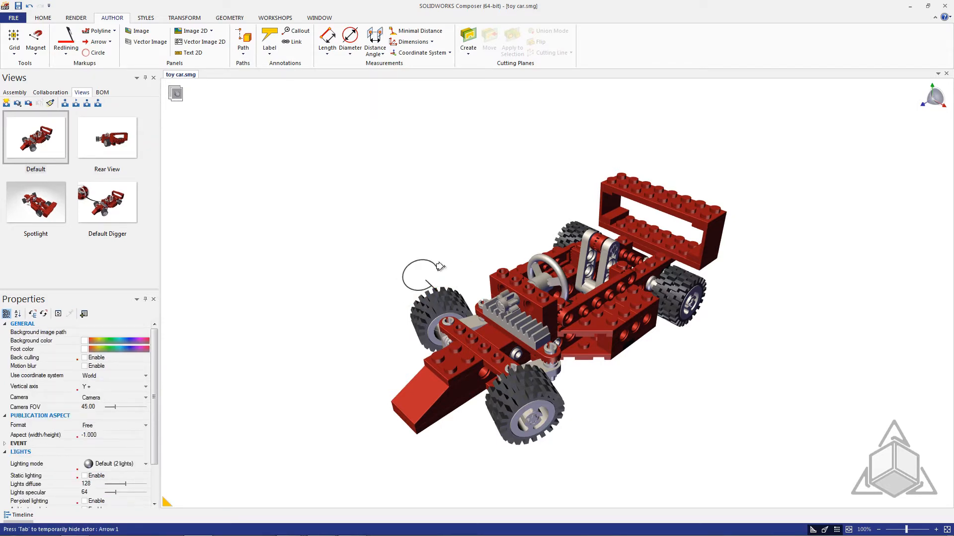
pyautogui.click(418, 256)
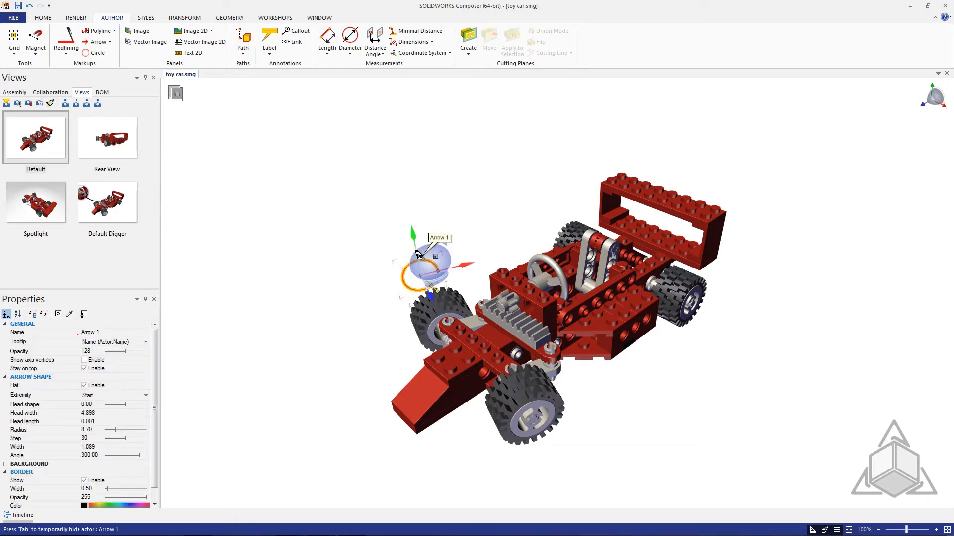
pyautogui.press('Delete')
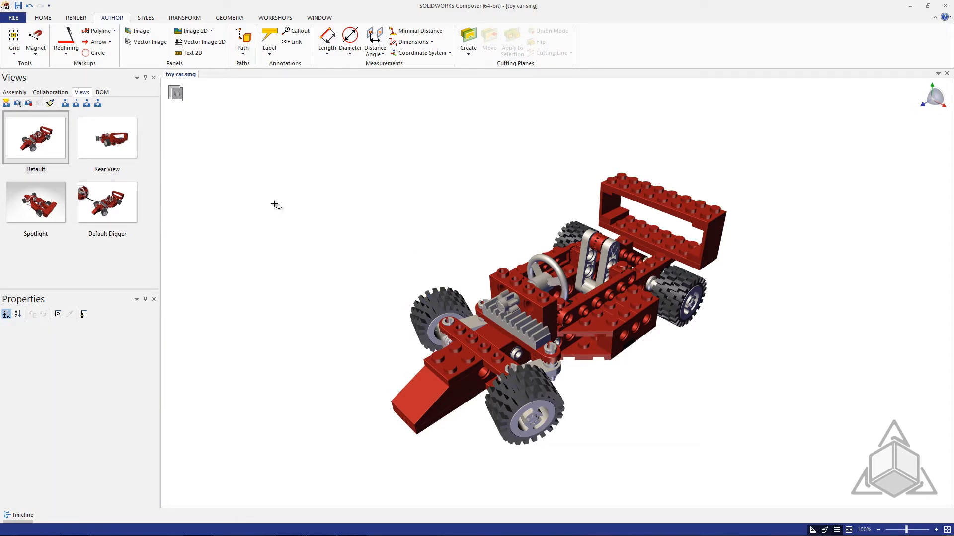
# Step: Place a new circular arrow with a radius of about 5.9 above the far front wheel
pyautogui.click(110, 42)
pyautogui.click(114, 64)
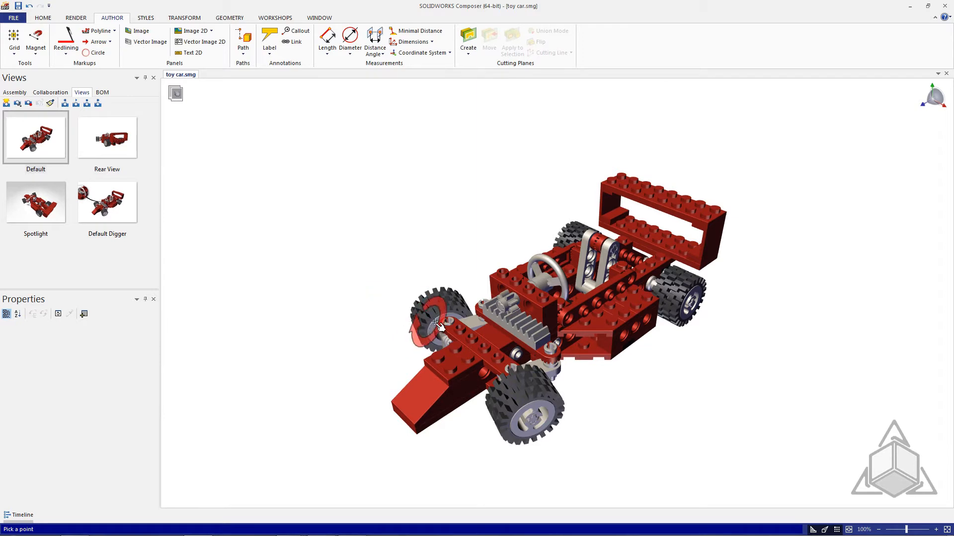
pyautogui.click(417, 267)
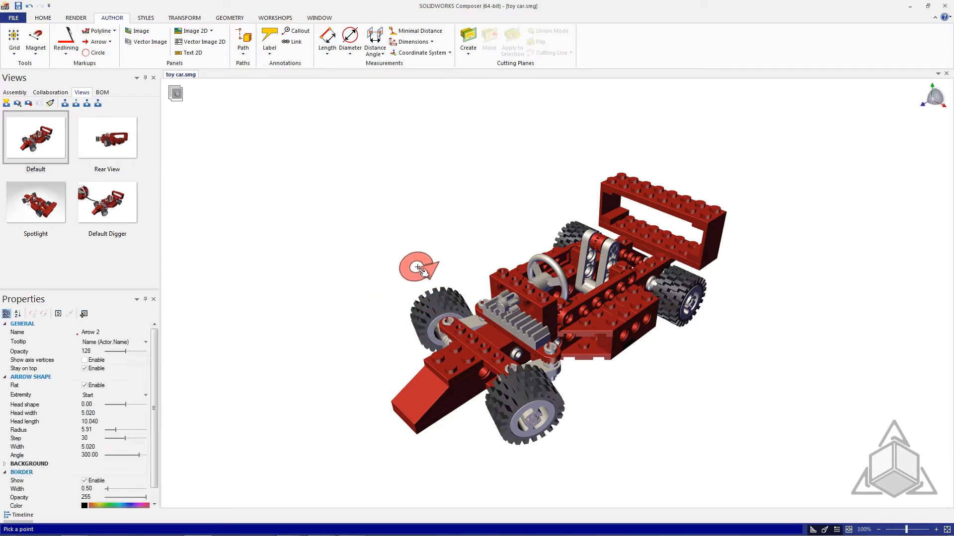
pyautogui.press('Escape')
pyautogui.press('Escape')
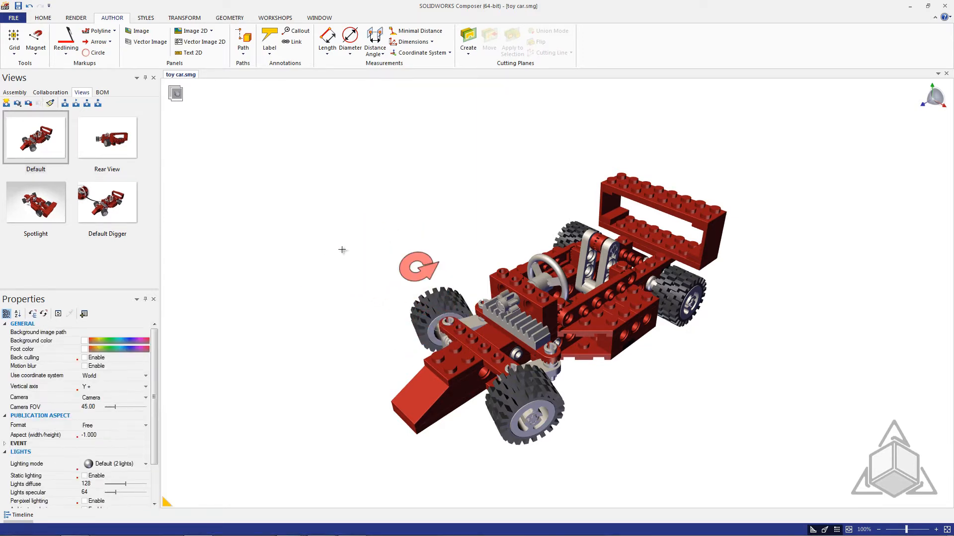
pyautogui.scroll(5, 415, 257)
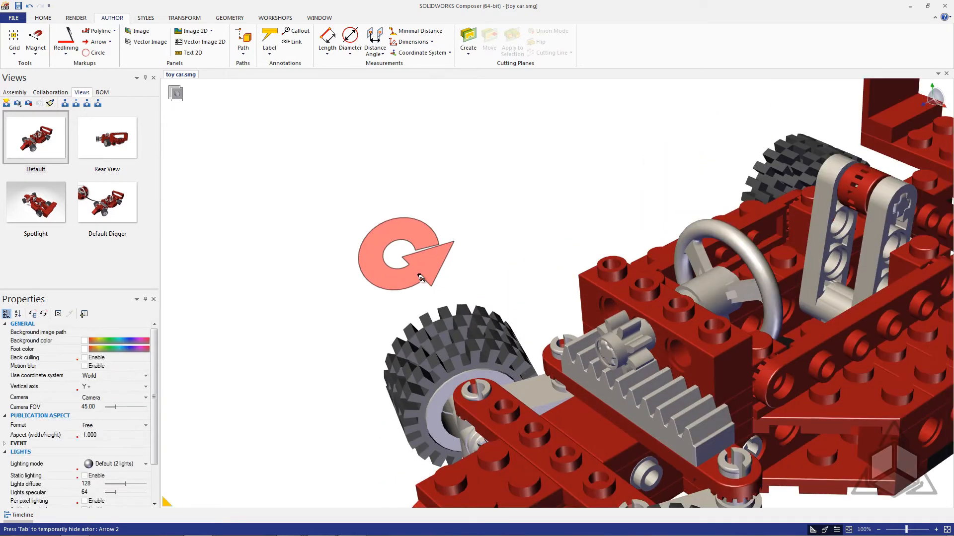
# Step: Reshape the circular arrow to a head length of about 10.04, head width of 5.02, width of 2.28 and angle of 231
pyautogui.click(416, 258)
pyautogui.moveTo(413, 258); pyautogui.dragTo(323, 205)
pyautogui.moveTo(433, 211); pyautogui.dragTo(435, 249)
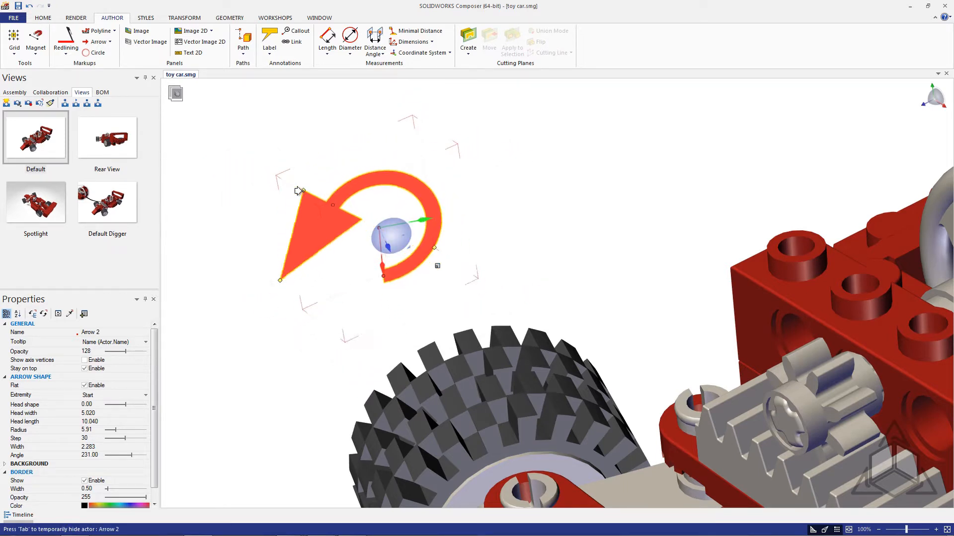
pyautogui.click(219, 246)
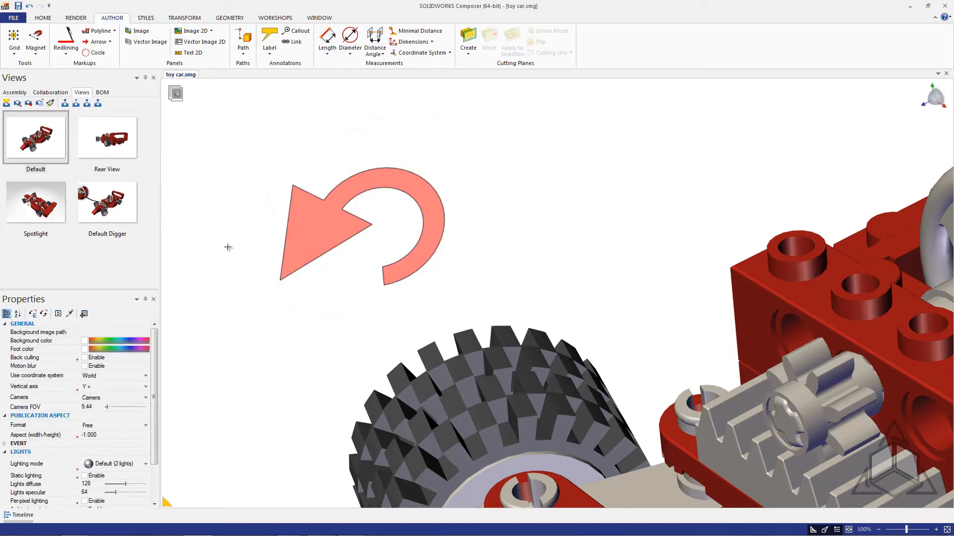
# Step: Set the circular arrow's background color to green
pyautogui.click(293, 234)
pyautogui.scroll(-1, 159, 389)
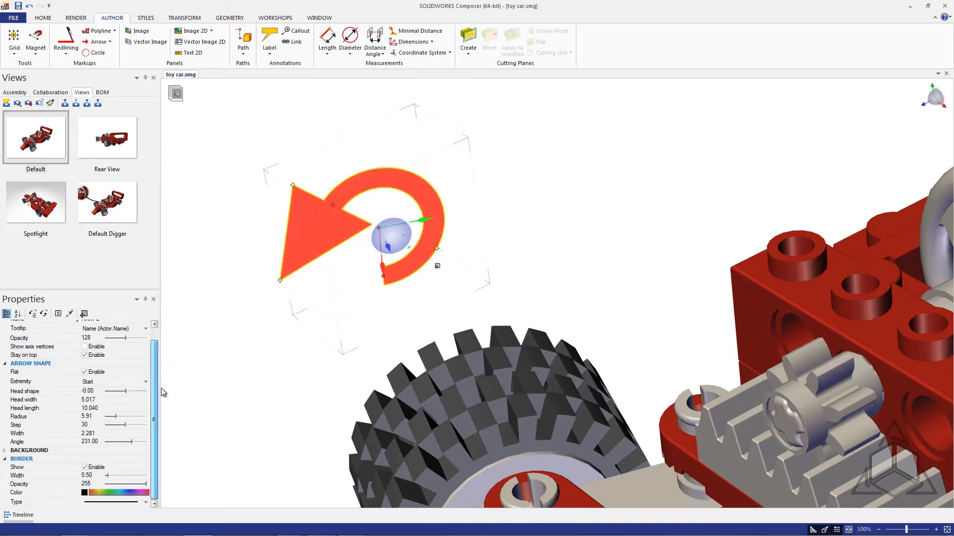
pyautogui.scroll(1, 166, 406)
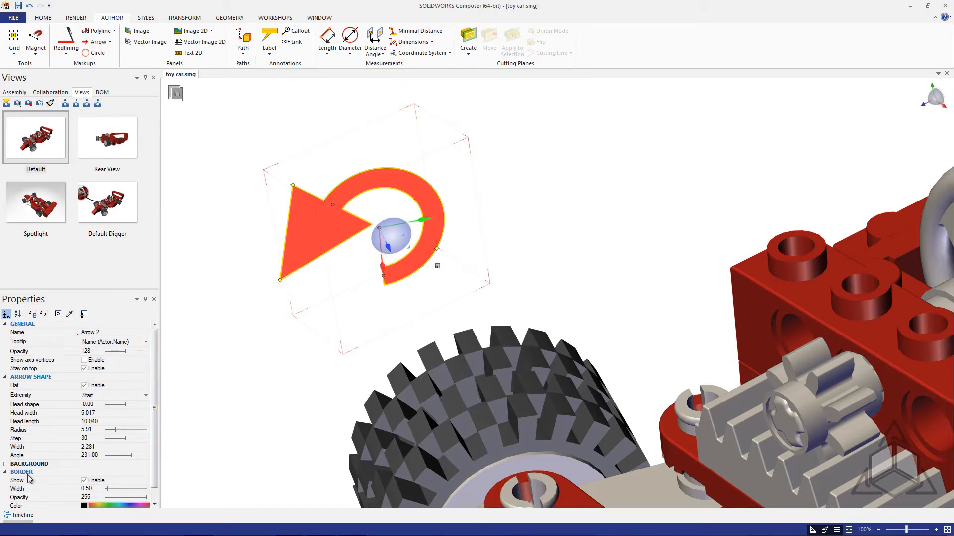
pyautogui.click(5, 465)
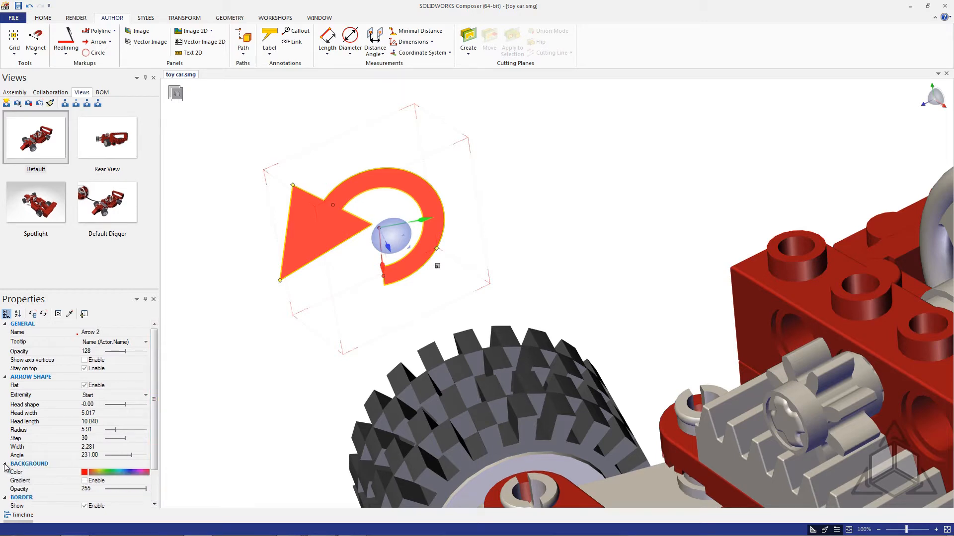
pyautogui.click(85, 472)
pyautogui.click(120, 500)
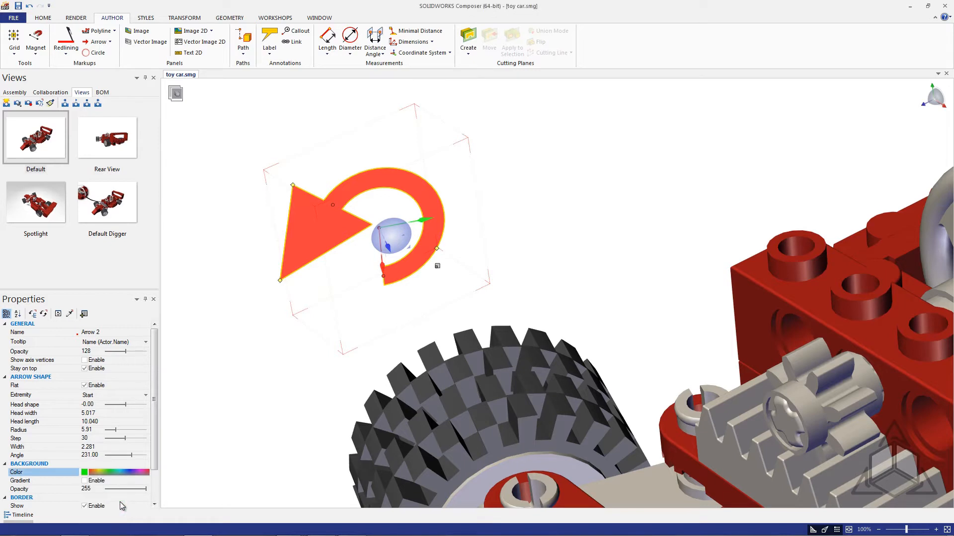
pyautogui.scroll(-2, 148, 449)
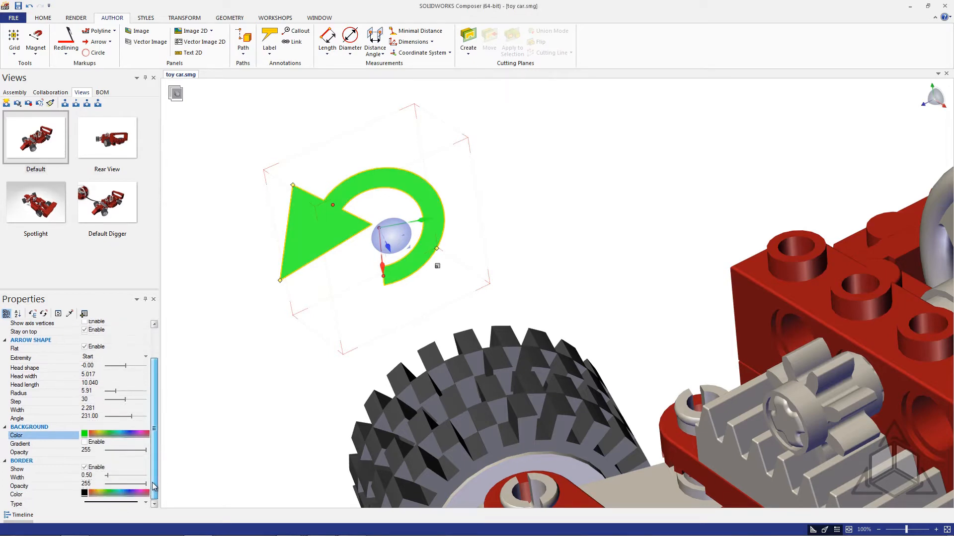
pyautogui.click(84, 493)
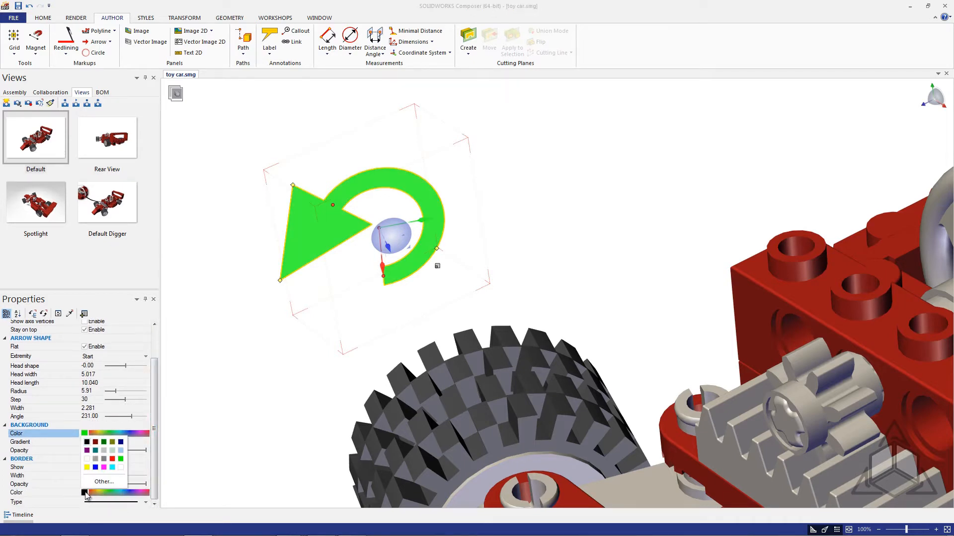
pyautogui.click(85, 491)
pyautogui.click(252, 410)
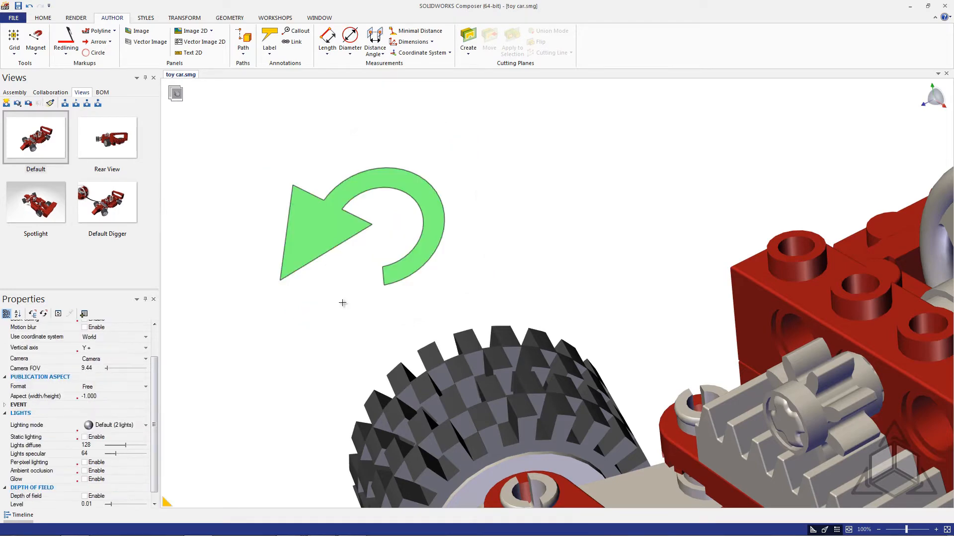
# Step: Reduce the green arrow's radius to about 4.6 and move it over the far front wheel
pyautogui.scroll(-4, 585, 316)
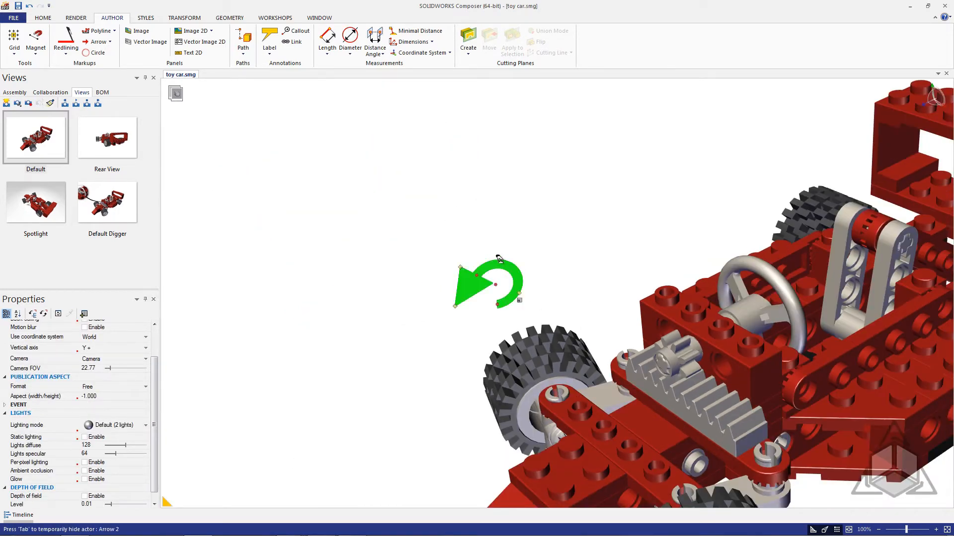
pyautogui.click(499, 262)
pyautogui.moveTo(489, 262); pyautogui.dragTo(493, 263)
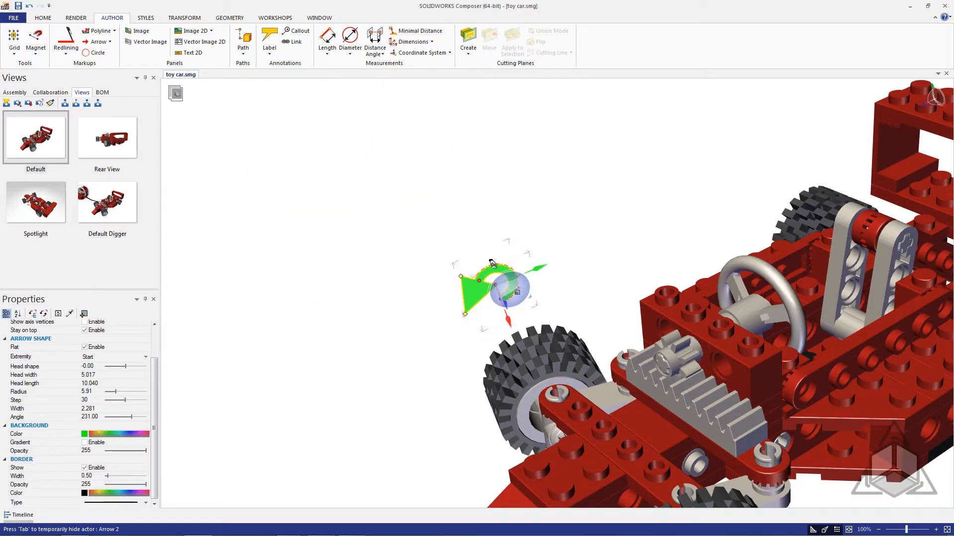
pyautogui.moveTo(512, 289); pyautogui.dragTo(549, 304, button='middle')
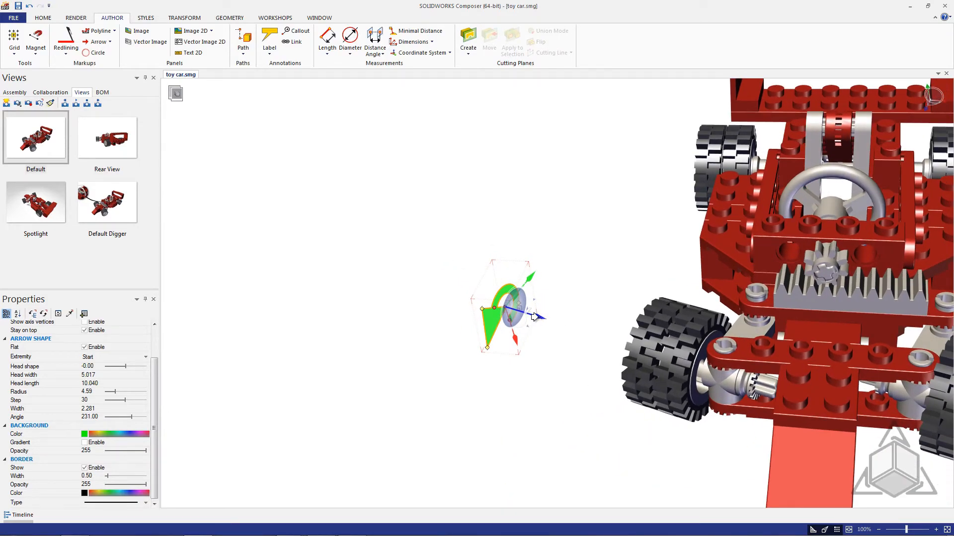
pyautogui.moveTo(534, 317); pyautogui.dragTo(625, 343)
pyautogui.moveTo(743, 353); pyautogui.dragTo(699, 350, button='middle')
pyautogui.click(560, 330)
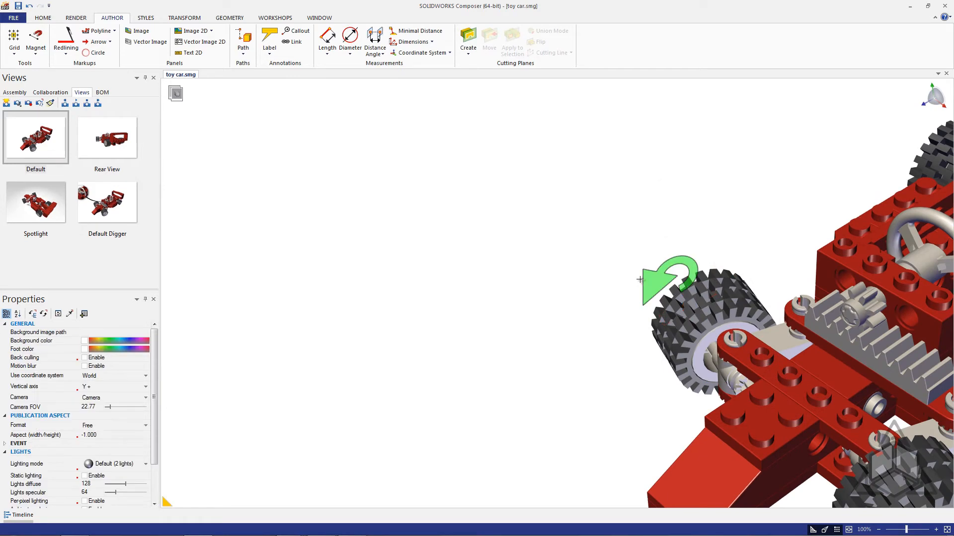
# Step: Slim the green arrow to a head width of about 3.24 and a width of about 1.47
pyautogui.click(640, 269)
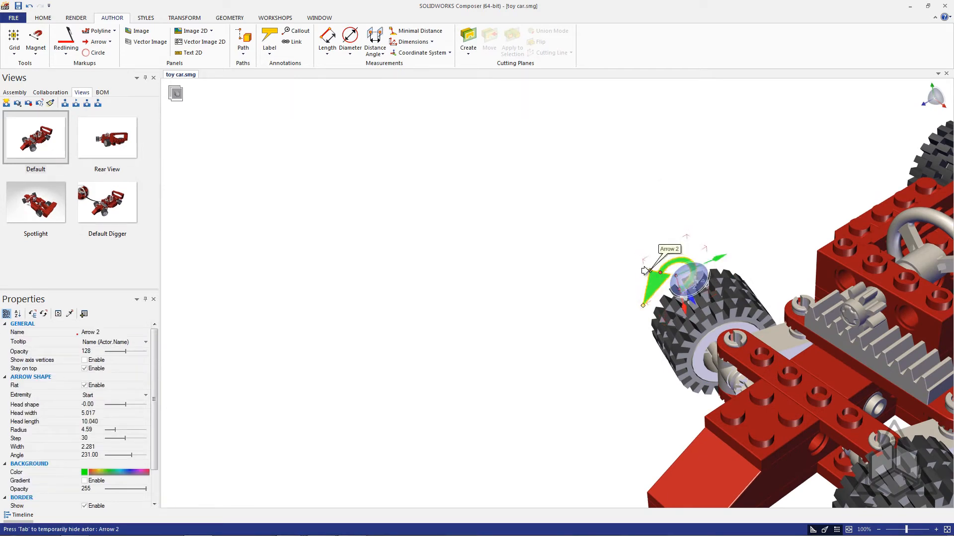
pyautogui.click(633, 303)
pyautogui.click(684, 272)
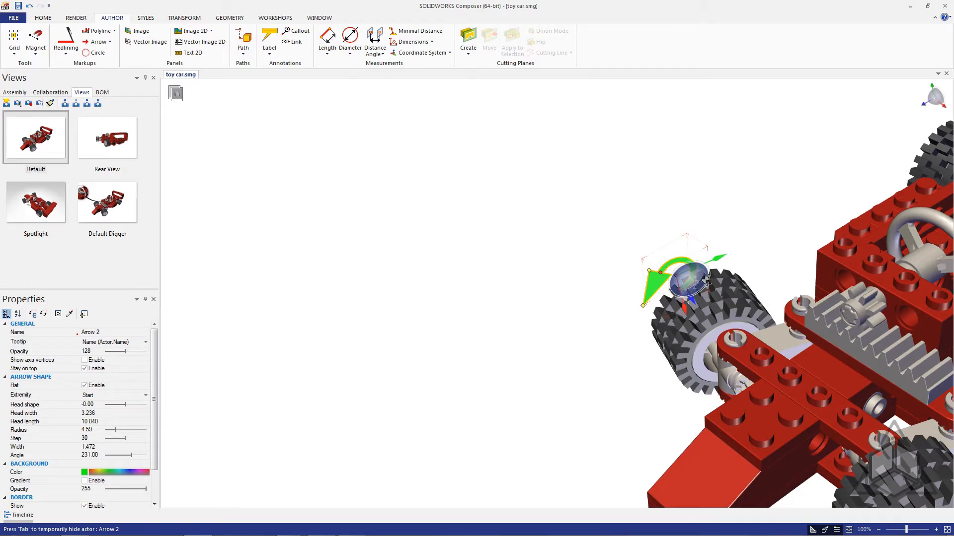
pyautogui.scroll(3, 695, 283)
pyautogui.scroll(-4, 698, 286)
pyautogui.scroll(-4, 796, 356)
pyautogui.click(737, 223)
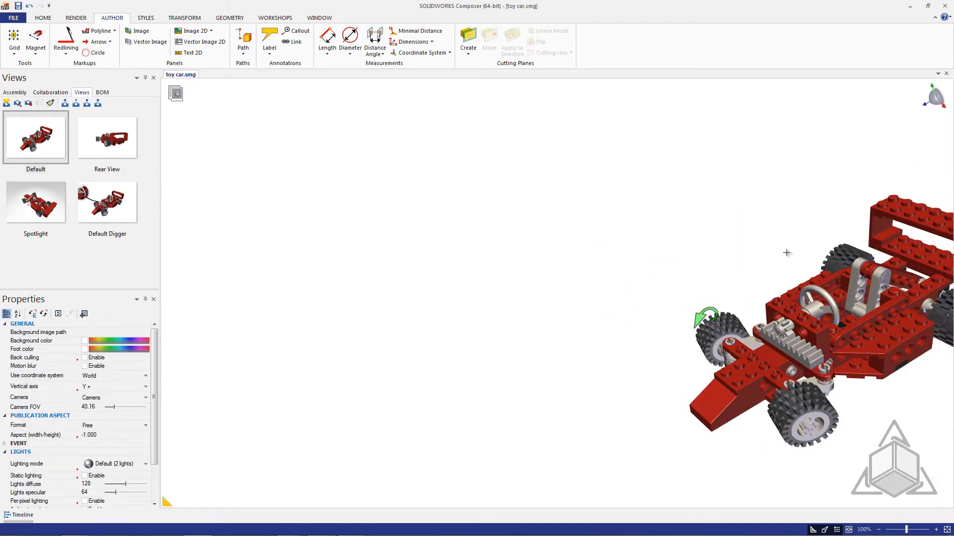
# Step: Attach a label to the far front tire and place its text box above and ahead of the car
pyautogui.moveTo(786, 252); pyautogui.dragTo(602, 225, button='middle')
pyautogui.moveTo(583, 231)
pyautogui.mouseDown(button='right')
pyautogui.moveTo(609, 239)
pyautogui.moveTo(576, 249)
pyautogui.mouseUp(button='right')
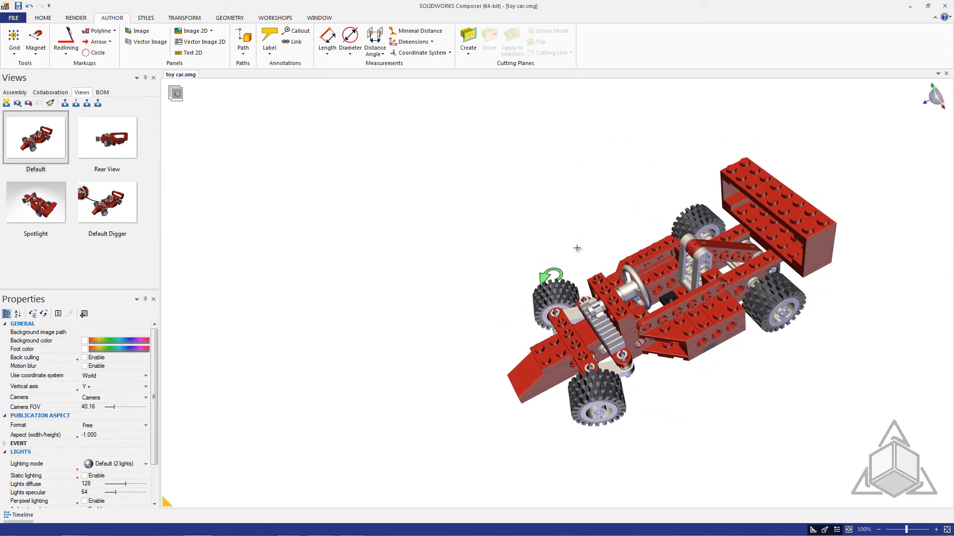
pyautogui.scroll(2, 570, 278)
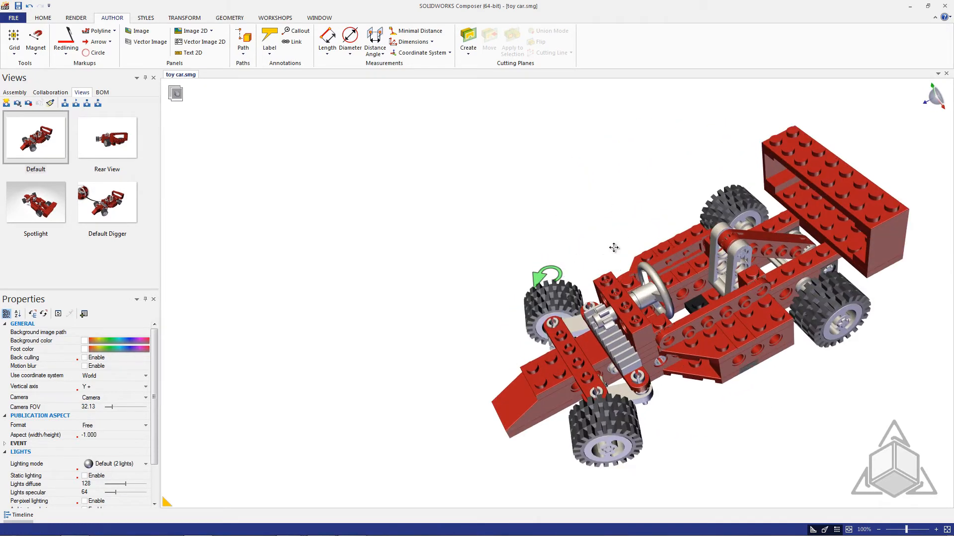
pyautogui.moveTo(616, 249); pyautogui.dragTo(507, 228, button='middle')
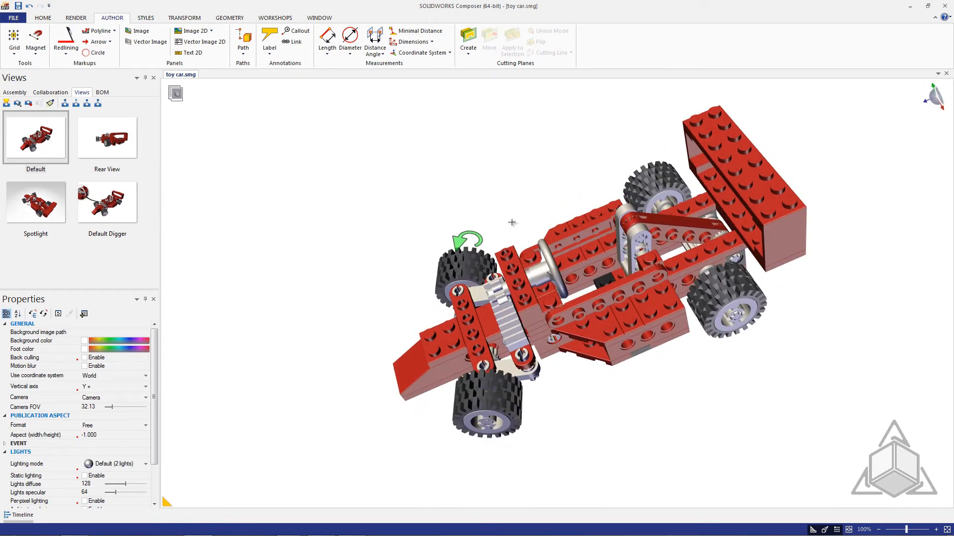
pyautogui.click(269, 38)
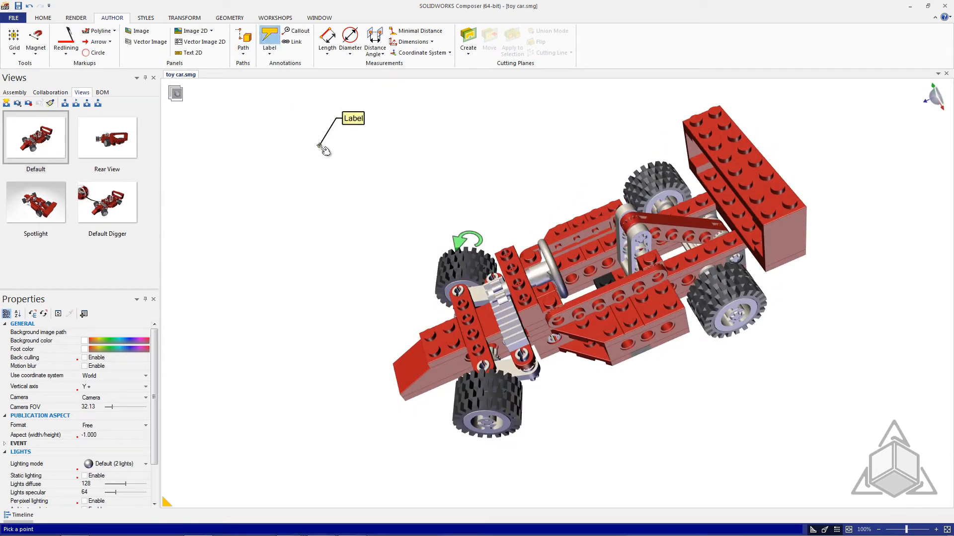
pyautogui.click(457, 266)
pyautogui.click(303, 159)
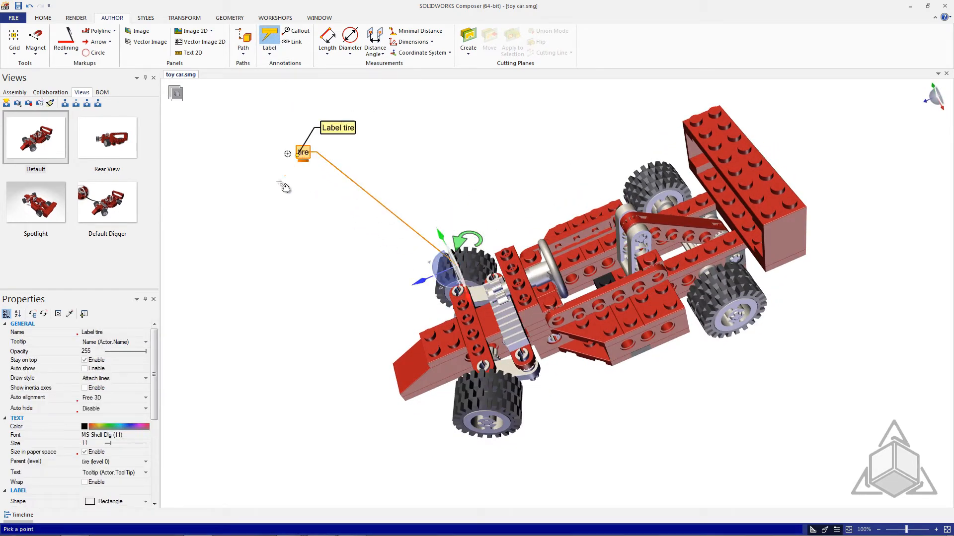
pyautogui.press('Escape')
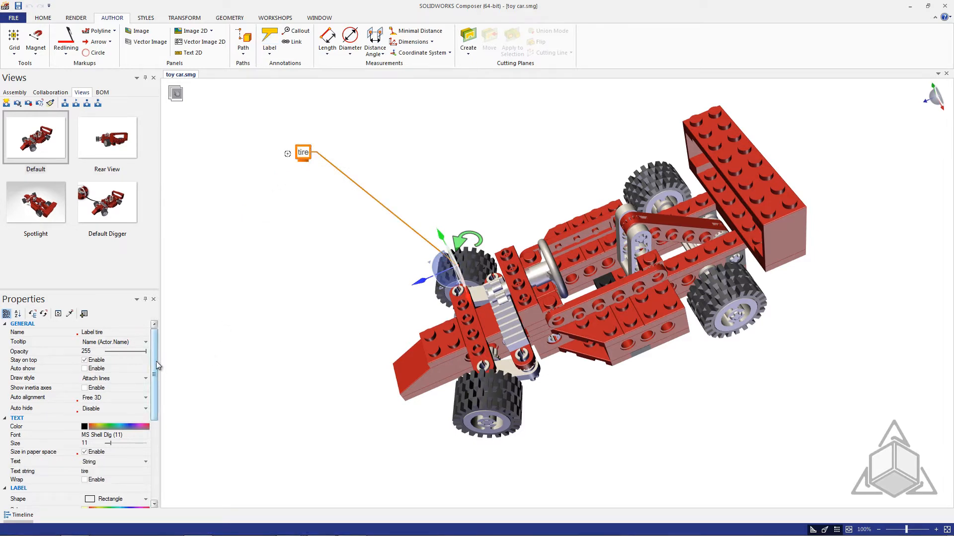
pyautogui.scroll(-3, 155, 372)
pyautogui.scroll(3, 153, 382)
pyautogui.click(146, 342)
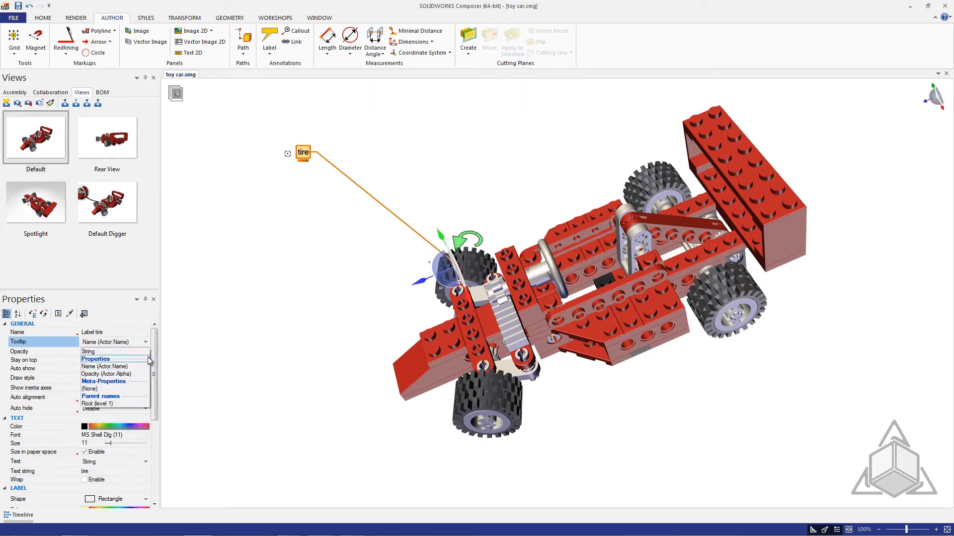
pyautogui.click(151, 356)
pyautogui.scroll(-2, 150, 367)
pyautogui.moveTo(150, 375); pyautogui.dragTo(160, 351)
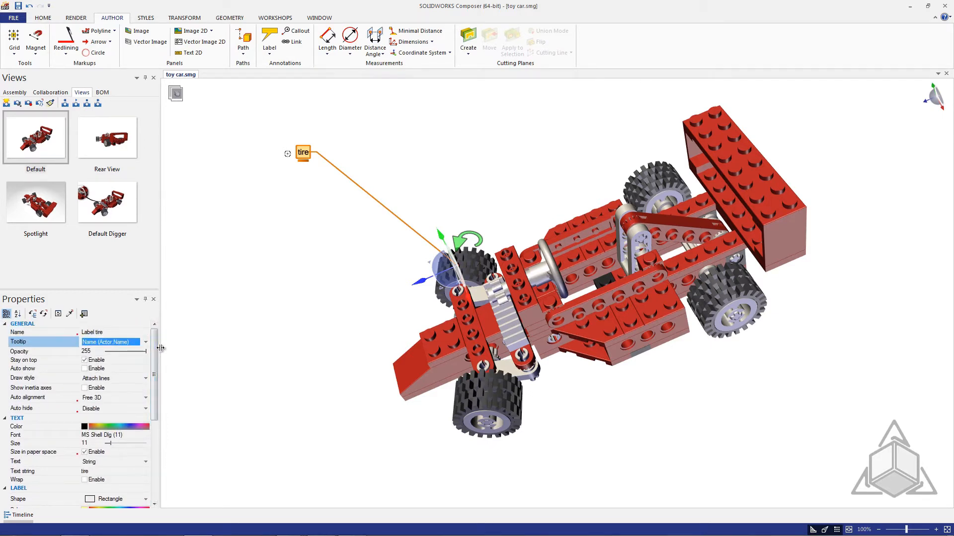
# Step: Try using BOM ID (Actor.BomId) as the tire label's text source, and switch it back to String
pyautogui.click(146, 462)
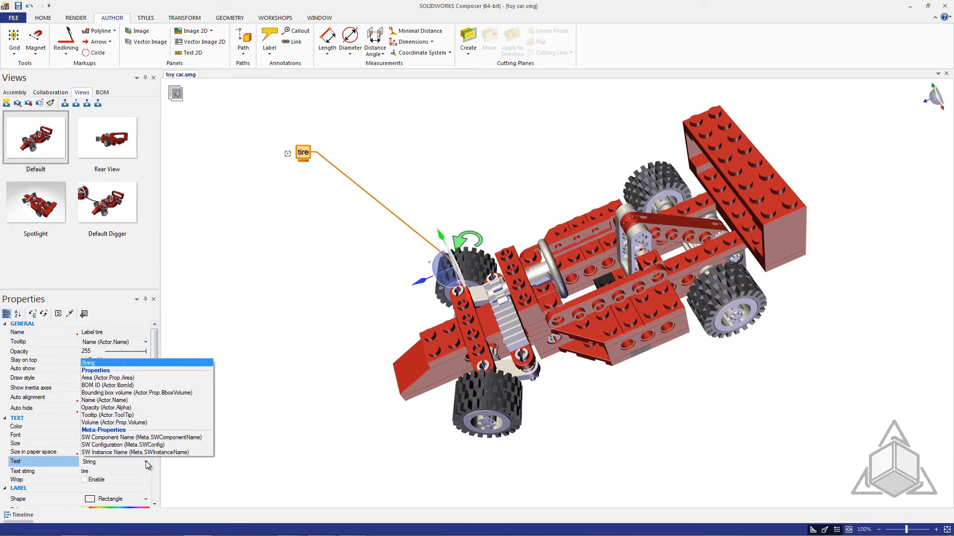
pyautogui.click(124, 386)
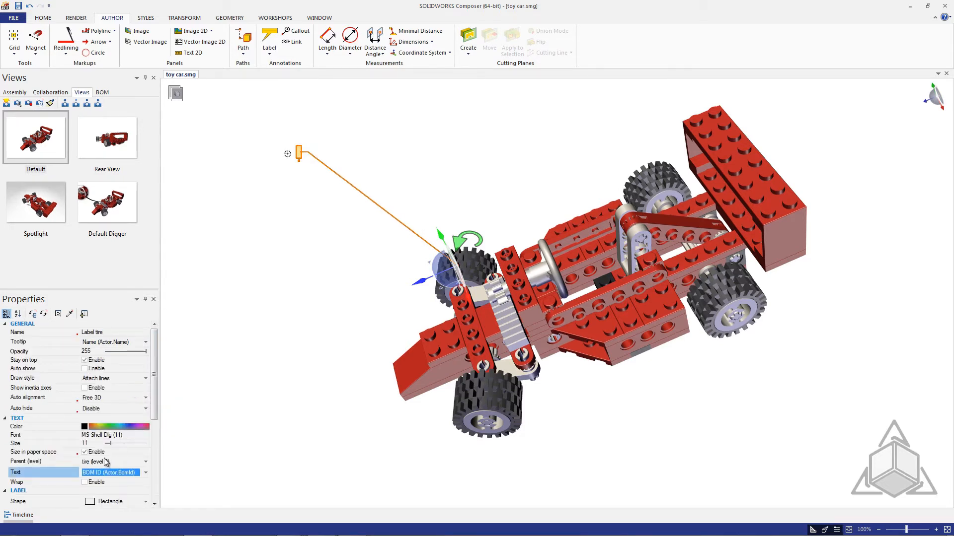
pyautogui.click(145, 474)
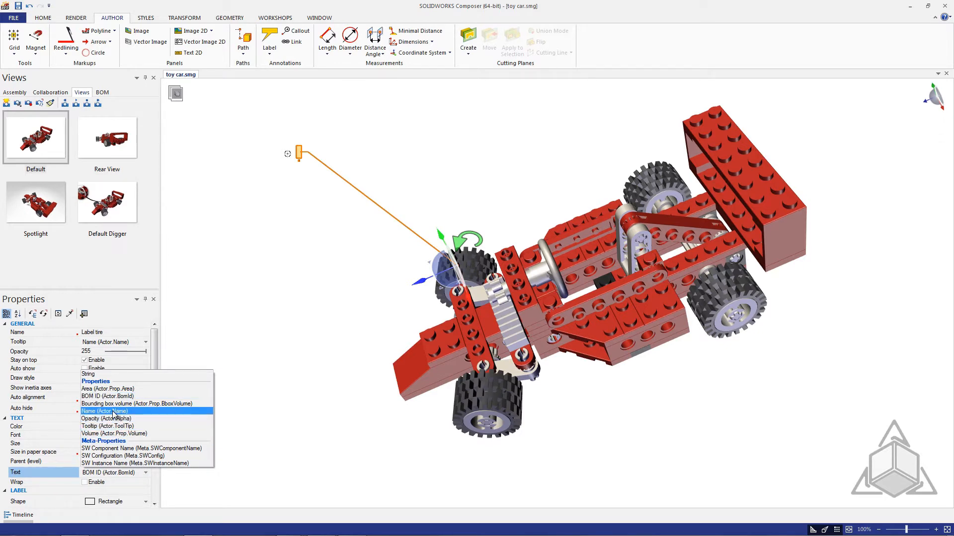
pyautogui.click(99, 374)
# Step: Set the tire label's text string to Custom Tire
pyautogui.click(96, 471)
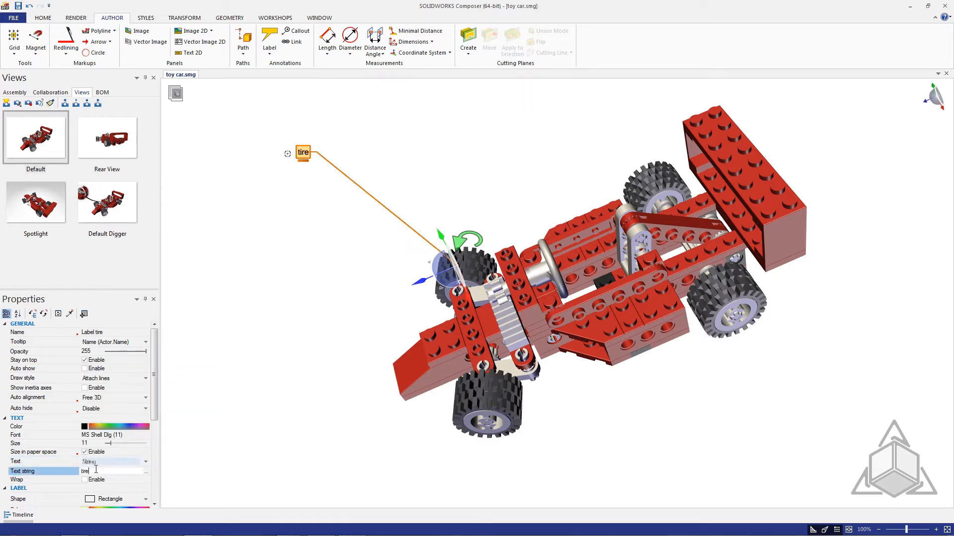
pyautogui.click(36, 471)
pyautogui.write('Custom Tire')
pyautogui.press('Return')
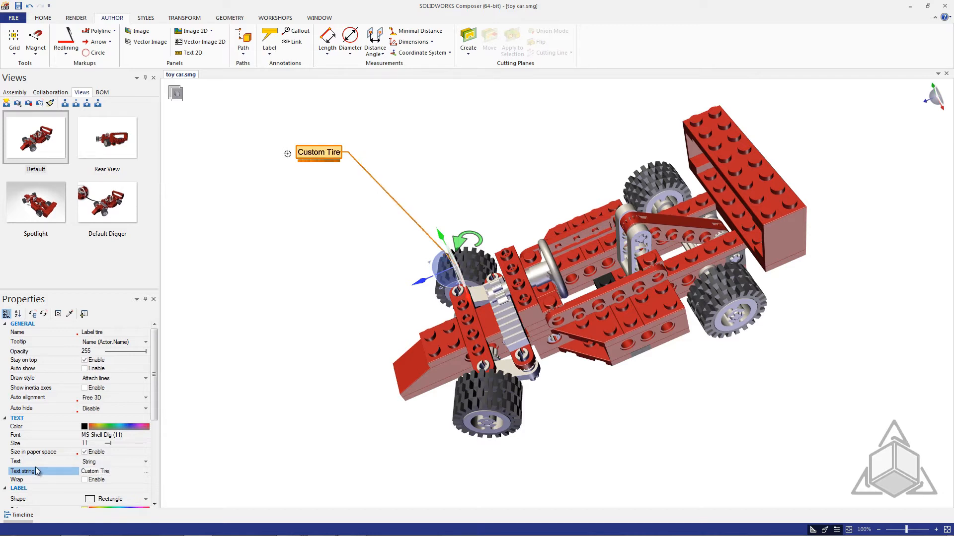
# Step: Set the Custom Tire label's background color to white
pyautogui.scroll(-4, 155, 415)
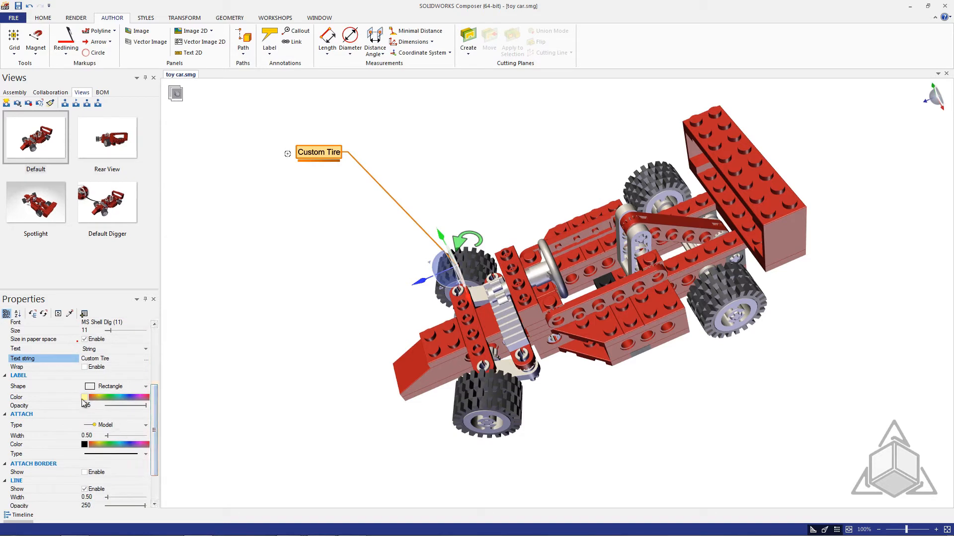
pyautogui.click(84, 398)
pyautogui.click(121, 433)
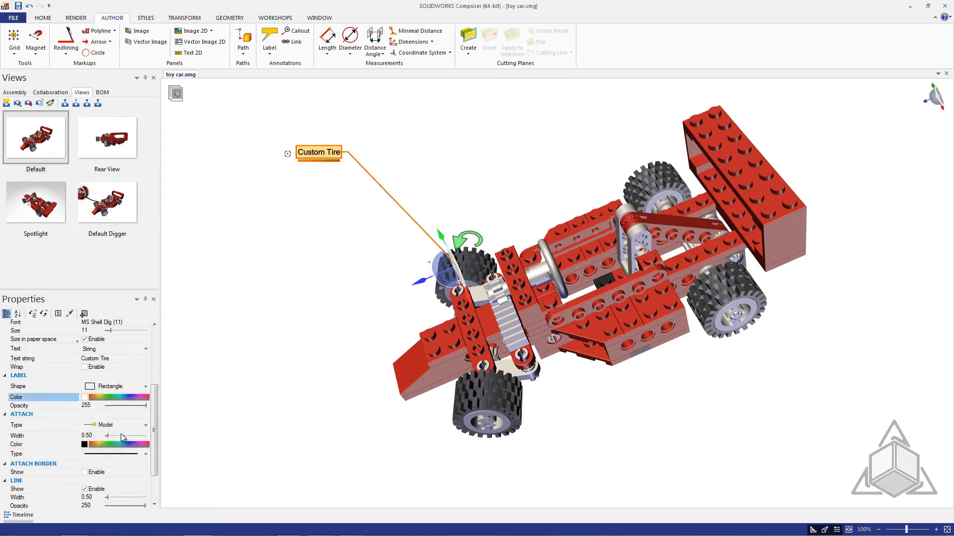
pyautogui.click(242, 432)
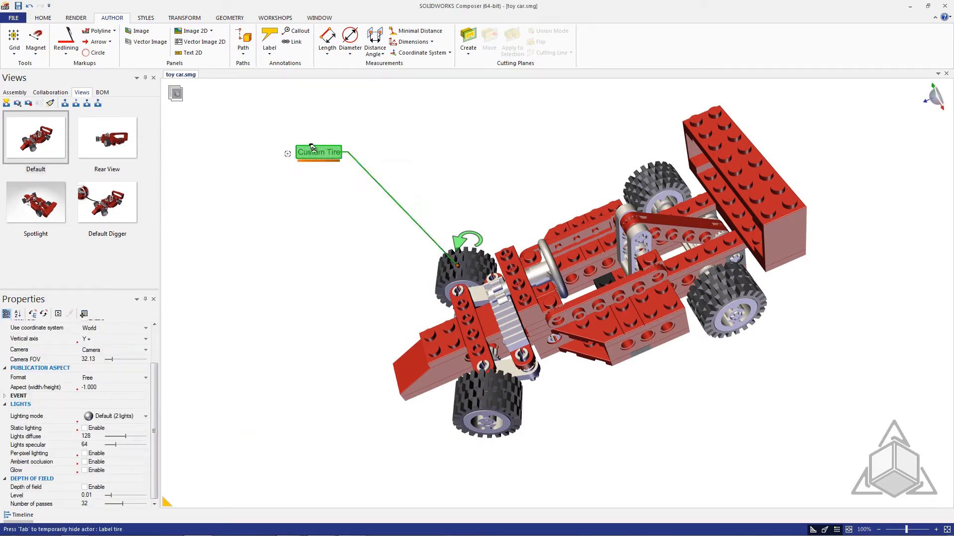
# Step: Apply the custom Training style to the Custom Tire label
pyautogui.click(150, 18)
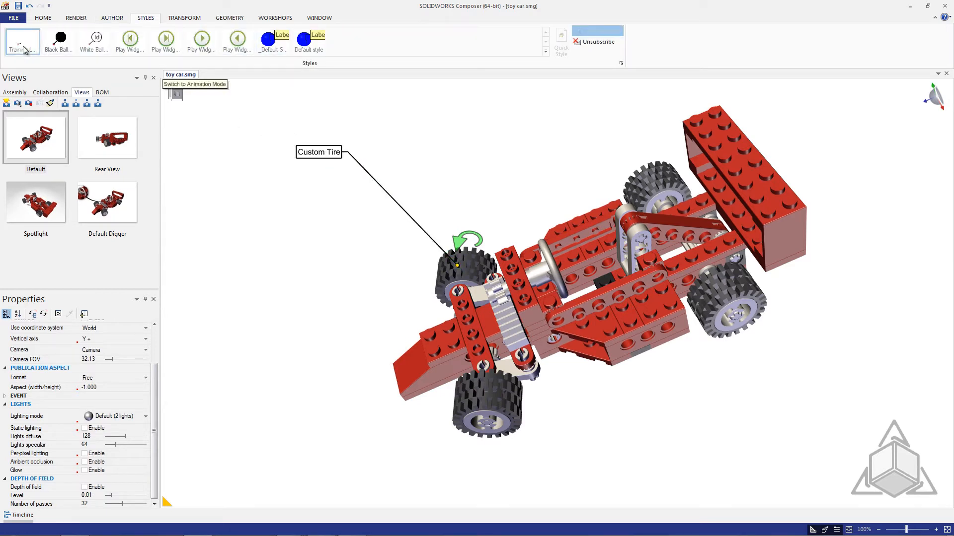
pyautogui.click(287, 153)
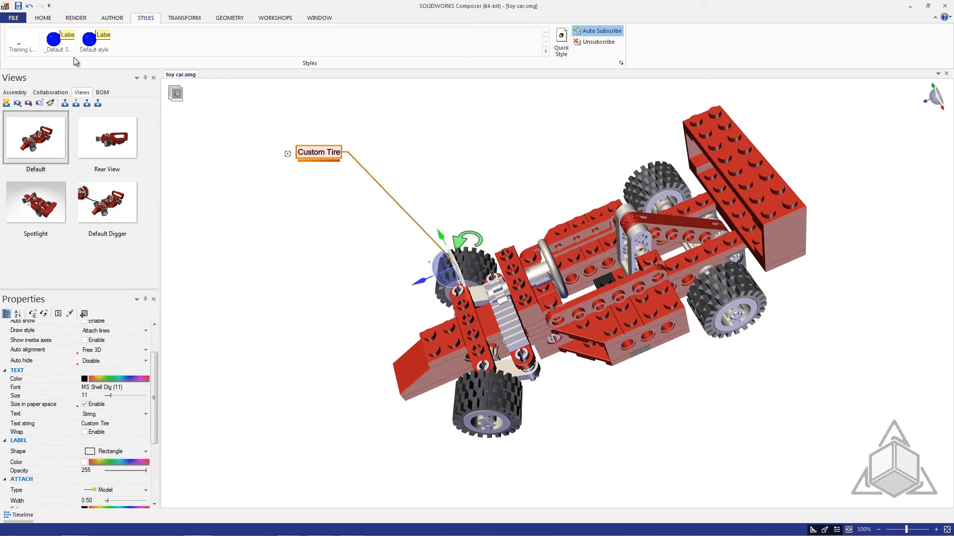
pyautogui.click(31, 46)
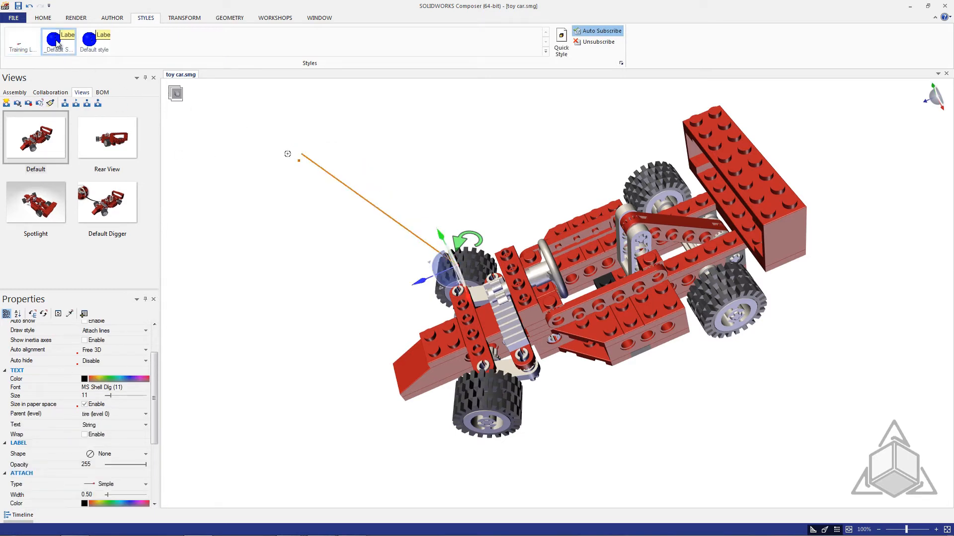
# Step: Try Area (Actor.Prop.Area) as the tire label's text source, and switch it back to the Custom Tire string
pyautogui.click(316, 176)
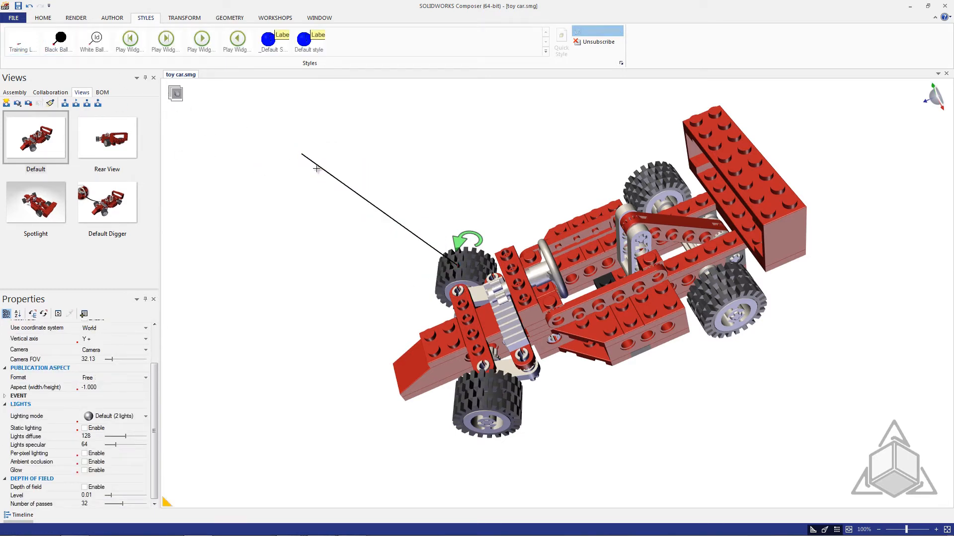
pyautogui.click(290, 154)
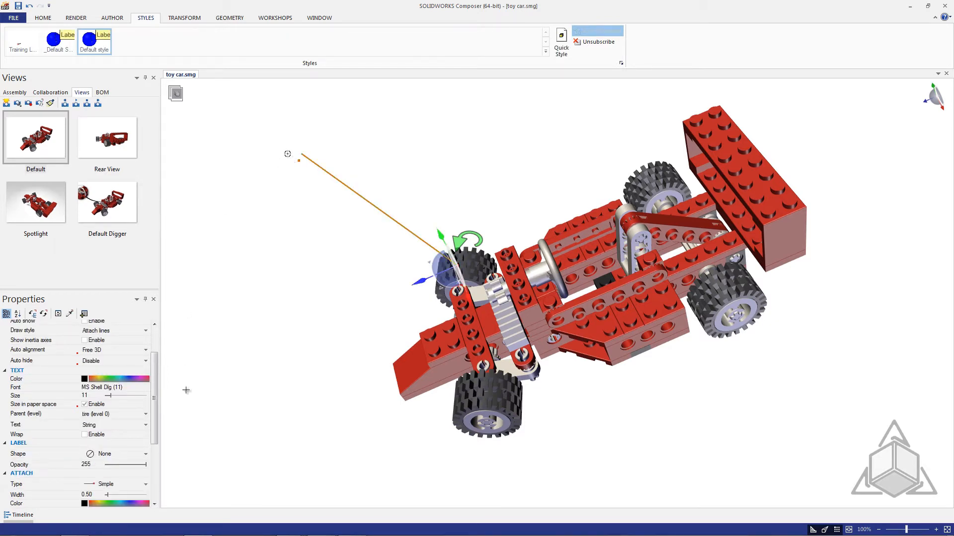
pyautogui.scroll(-1, 154, 406)
pyautogui.click(125, 408)
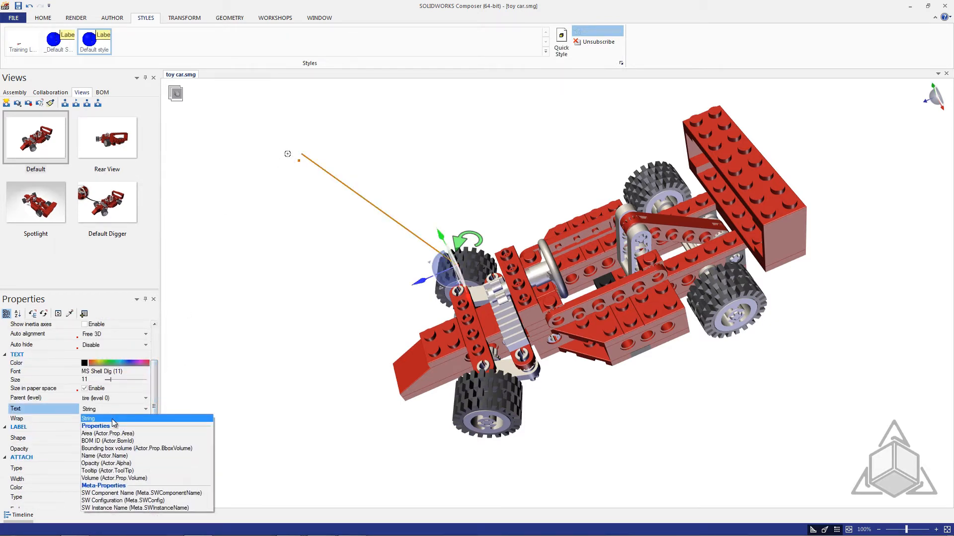
pyautogui.click(111, 433)
pyautogui.click(119, 411)
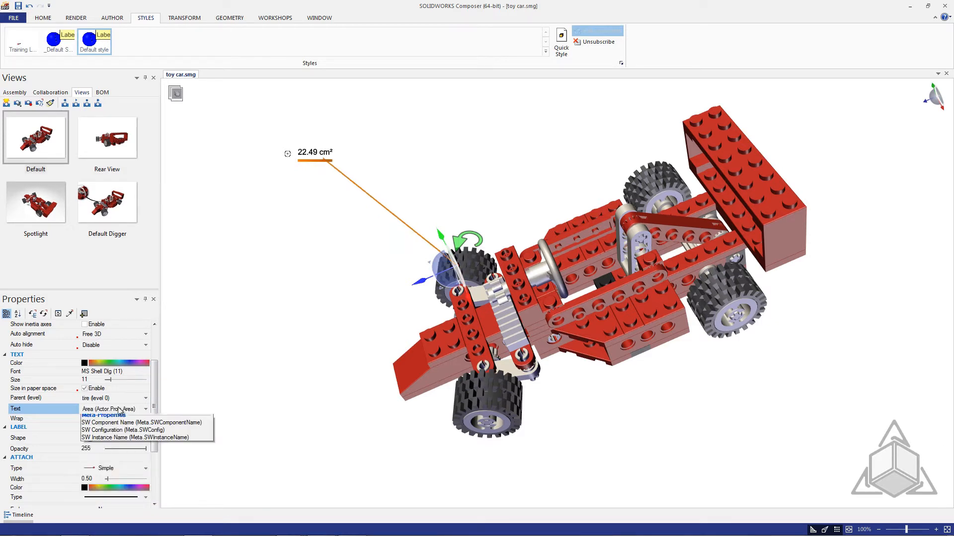
pyautogui.click(111, 421)
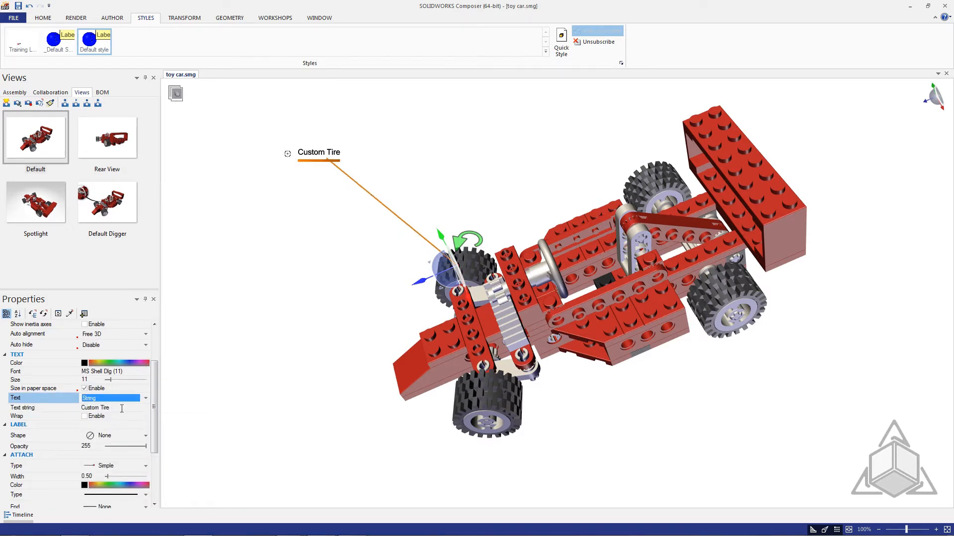
pyautogui.click(214, 406)
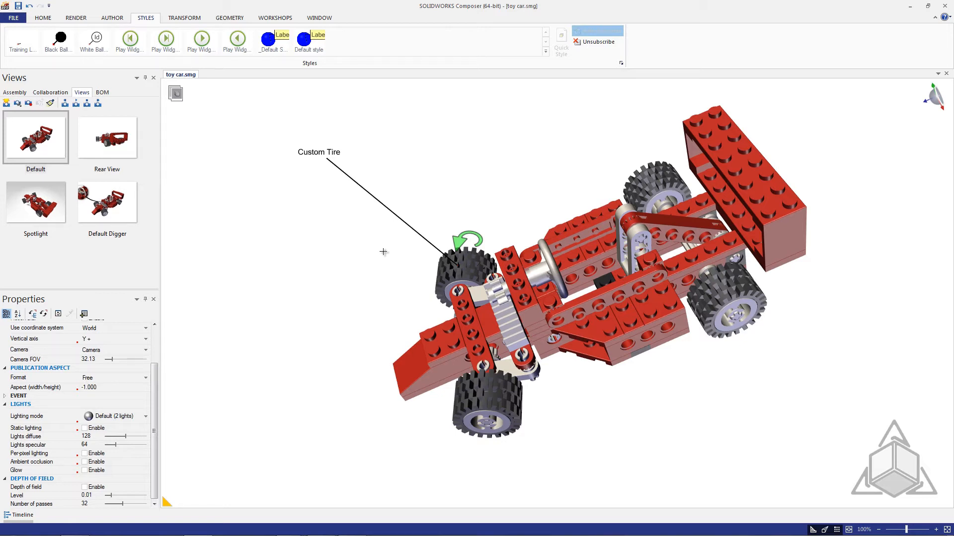
# Step: Review the Custom Tire label's text, shape, attach, line and border properties, keeping String as the text source
pyautogui.click(298, 159)
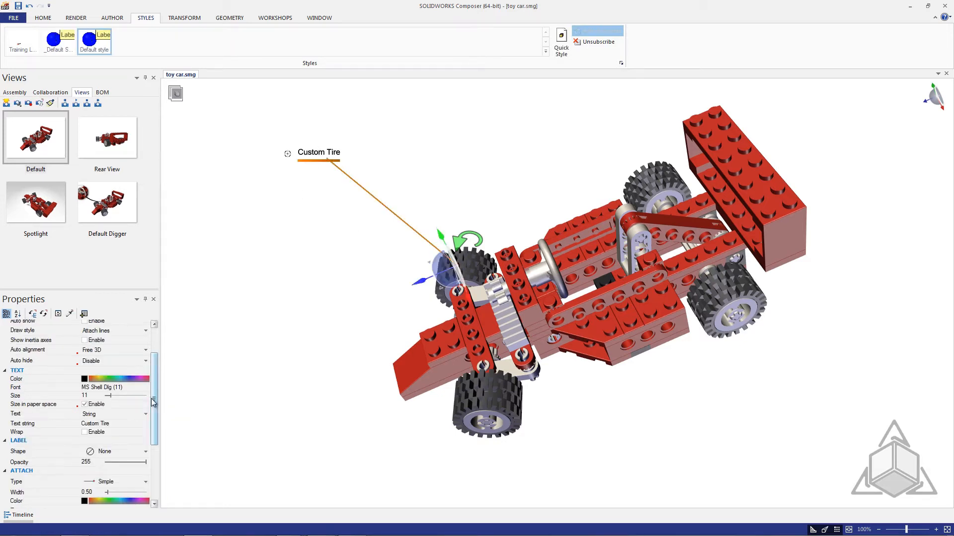
pyautogui.scroll(-3, 153, 403)
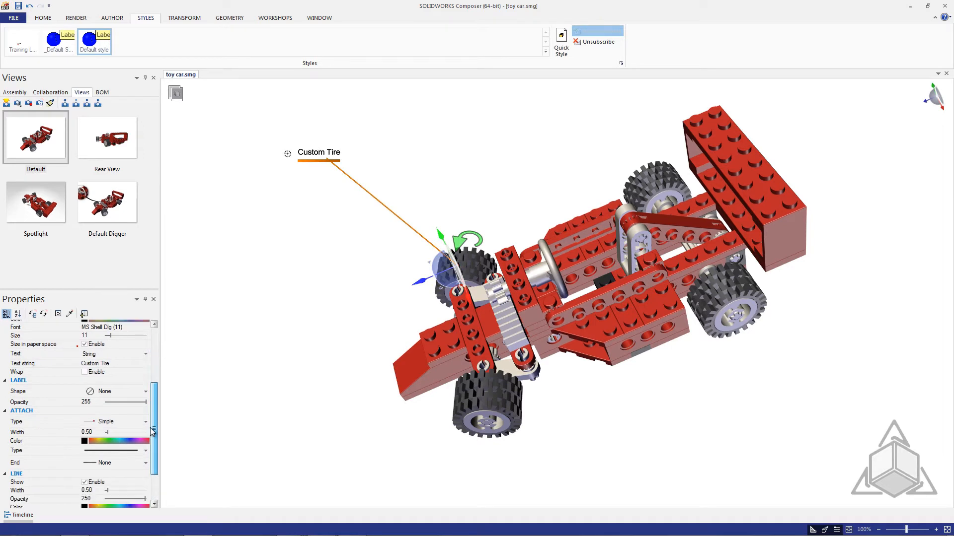
pyautogui.click(121, 353)
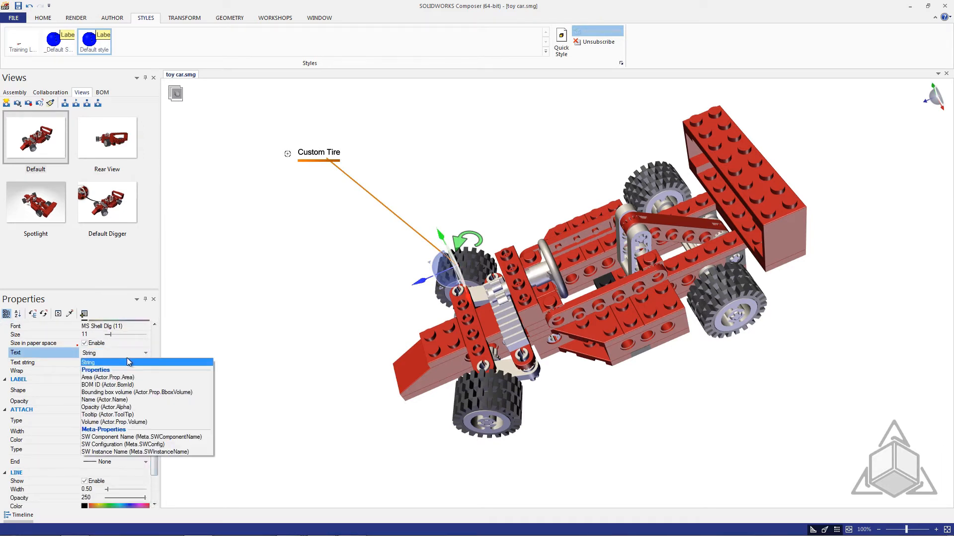
pyautogui.click(128, 362)
pyautogui.scroll(-2, 156, 423)
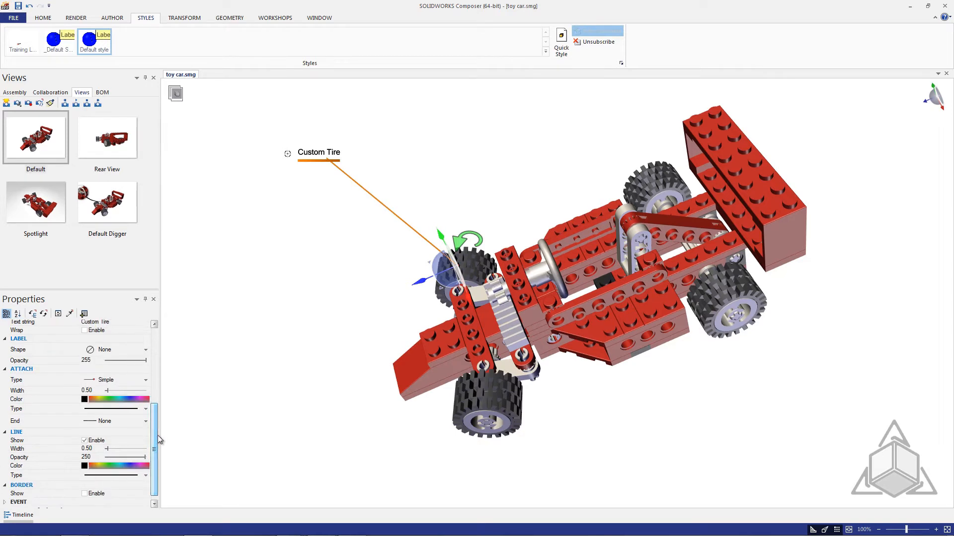
pyautogui.click(228, 381)
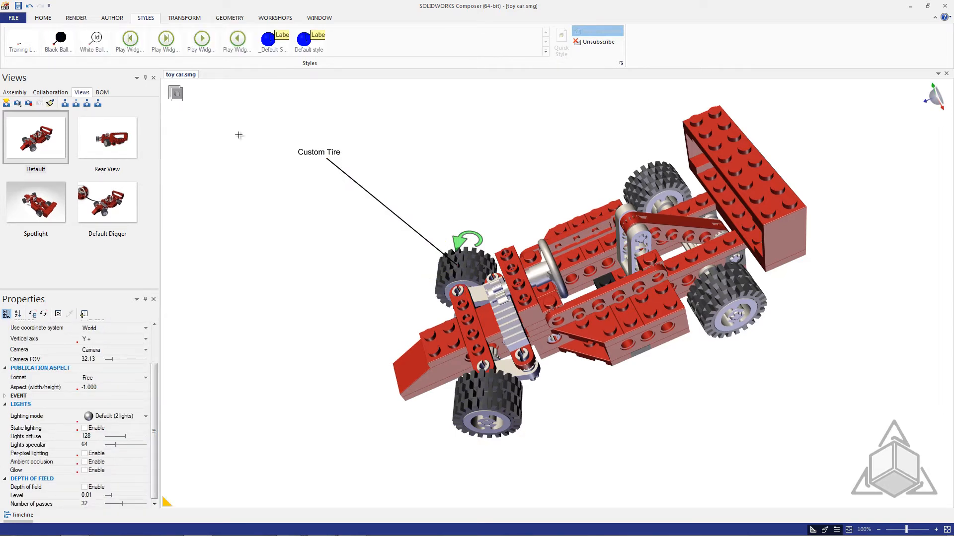
pyautogui.click(43, 19)
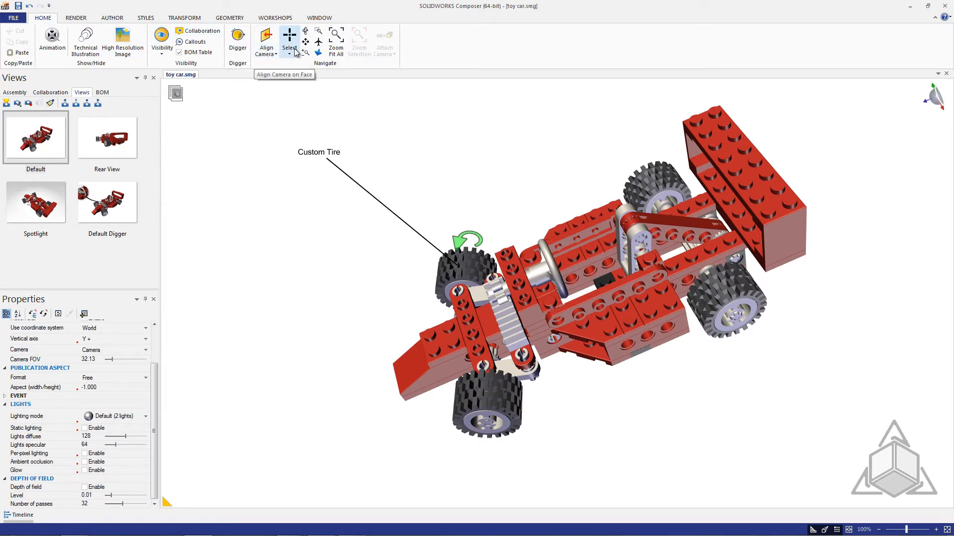
pyautogui.click(162, 48)
pyautogui.click(357, 104)
pyautogui.moveTo(396, 153); pyautogui.dragTo(413, 143)
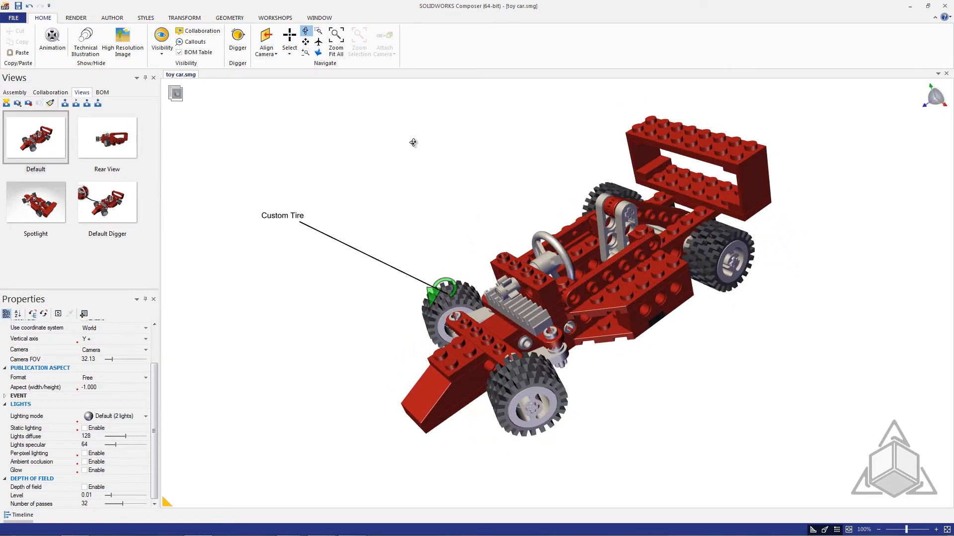
pyautogui.click(720, 155)
pyautogui.rightClick(719, 154)
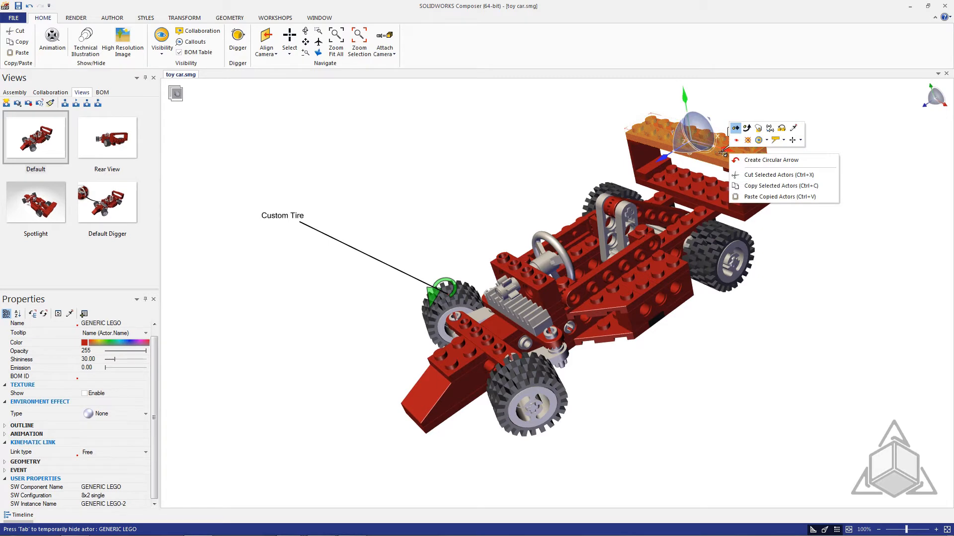
pyautogui.click(522, 136)
pyautogui.moveTo(527, 141); pyautogui.dragTo(524, 136)
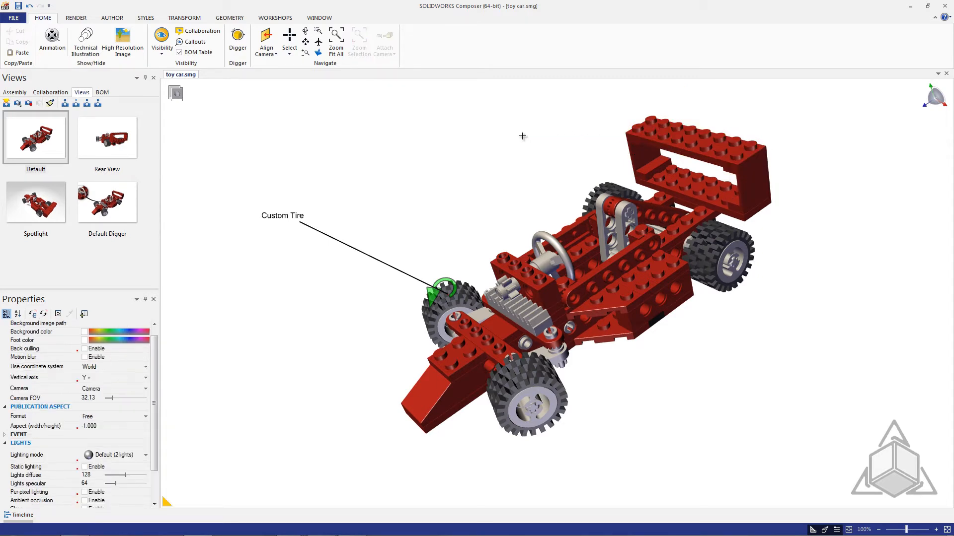
# Step: Hide the uppermost red brick of the car's rear spoiler
pyautogui.click(668, 134)
pyautogui.rightClick(670, 135)
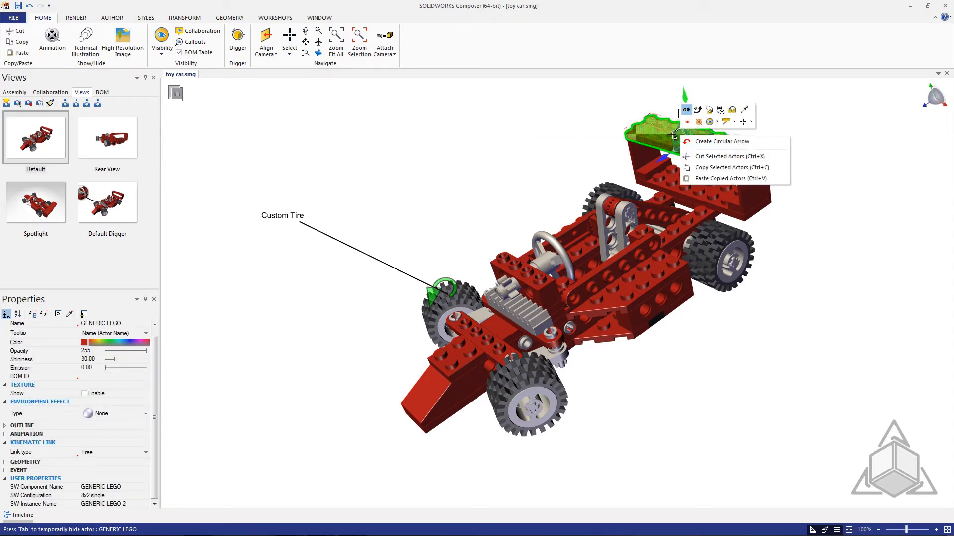
pyautogui.click(698, 123)
pyautogui.click(569, 120)
pyautogui.moveTo(569, 121); pyautogui.dragTo(571, 165, button='middle')
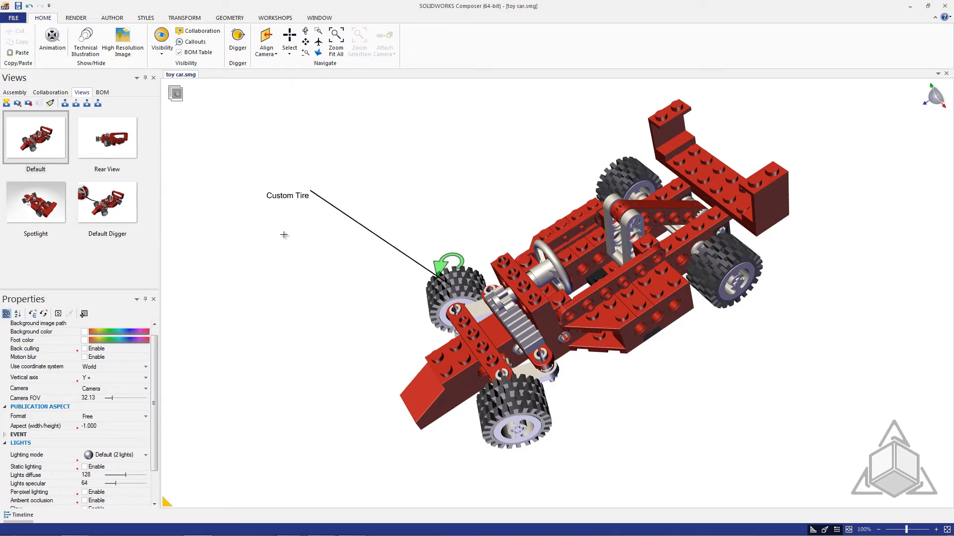
# Step: Switch to the presentation slide about views
pyautogui.press('super+Tab')
pyautogui.press('super+Tab')
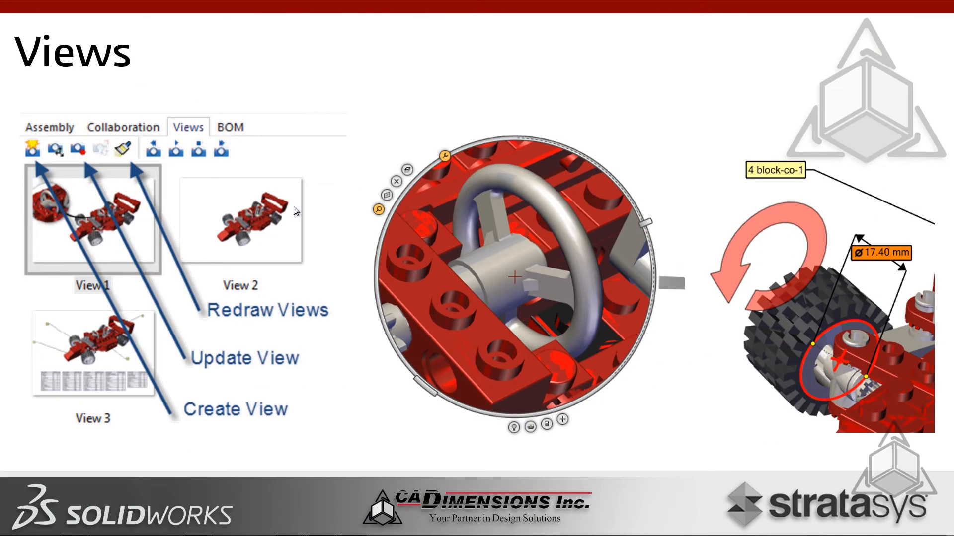